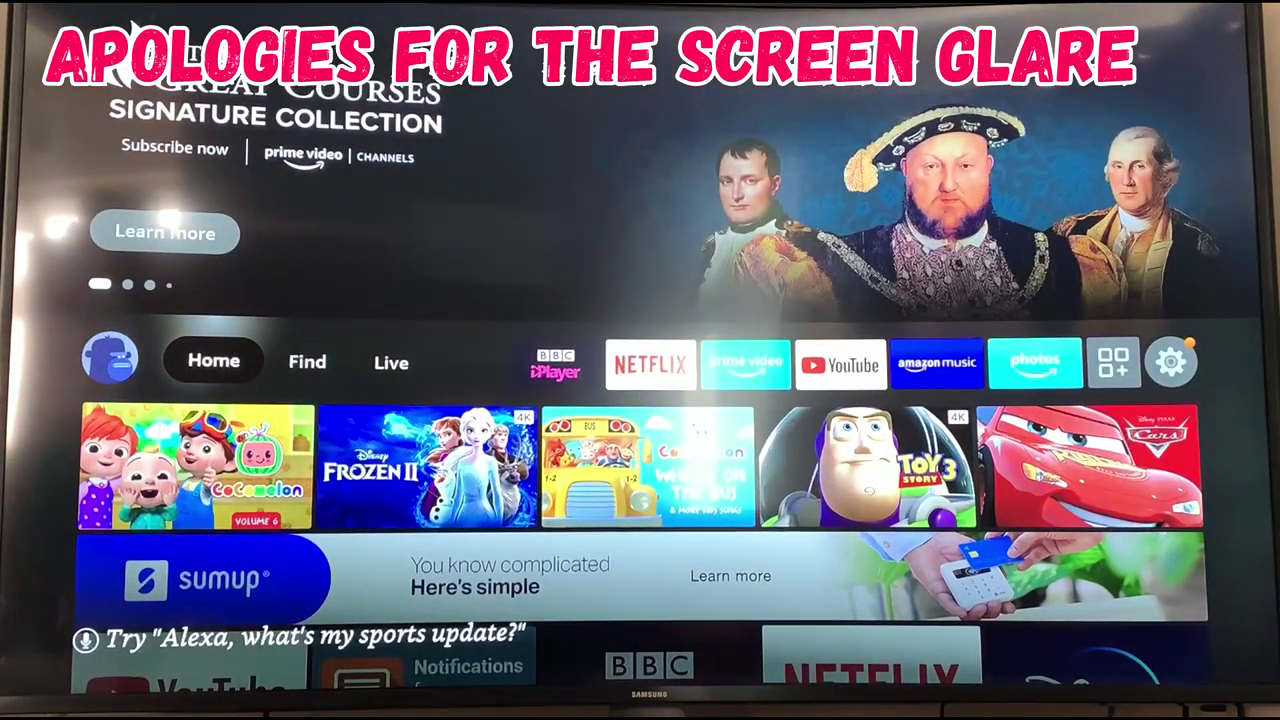
Move from Settings to Find > Search and pick the Notifications For Fire Tv app to install.
key("Right")
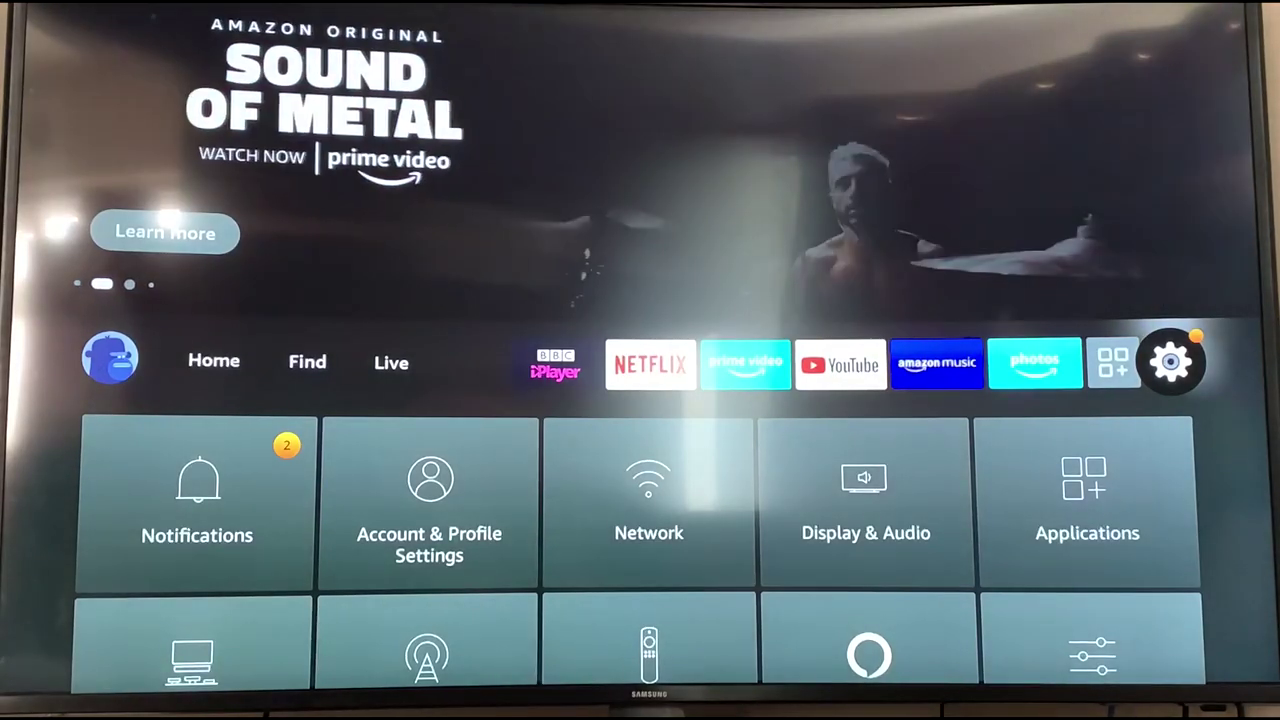
key("Down")
key("Down")
key("Down")
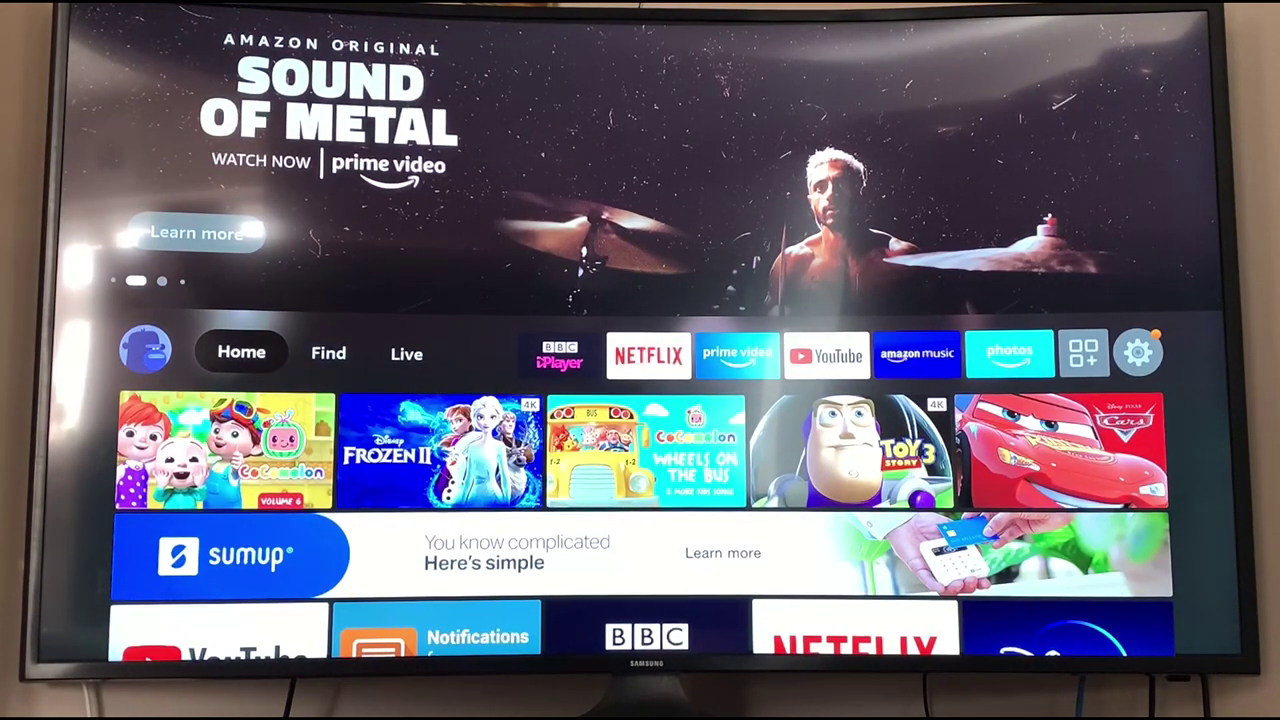
key("Right")
key("Down")
key("Return")
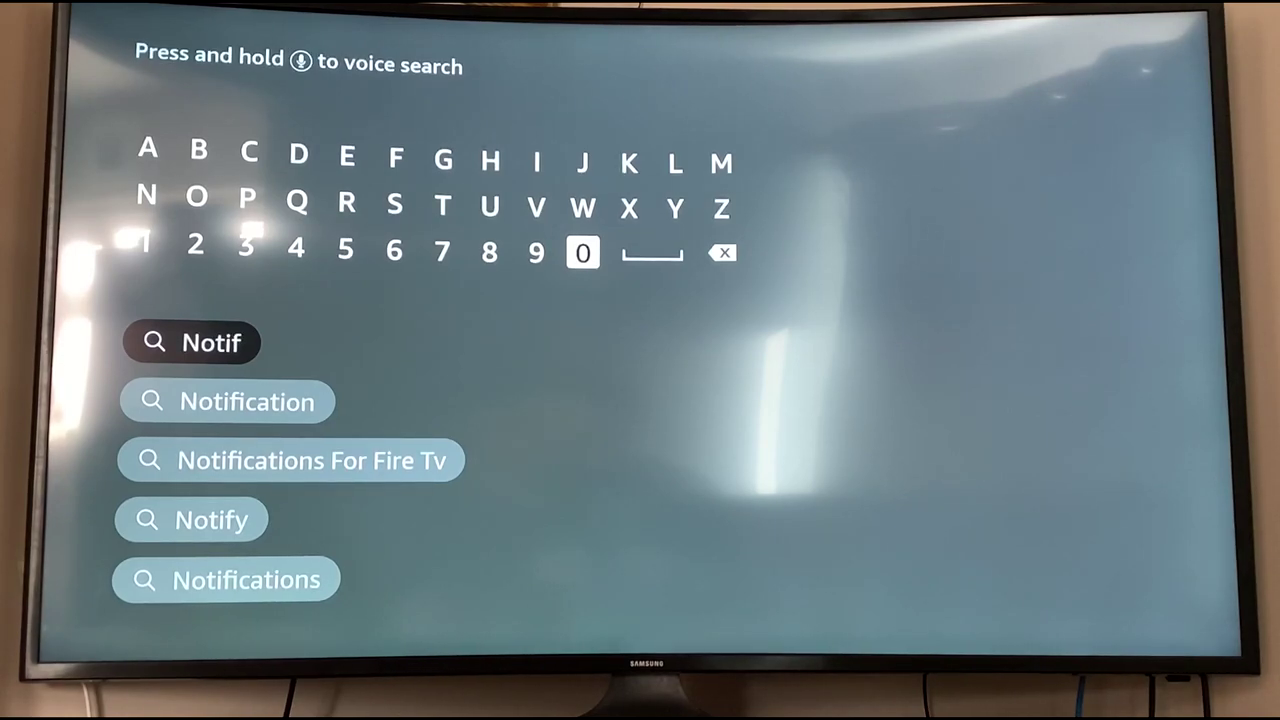
key("Down")
key("Down")
key("Down")
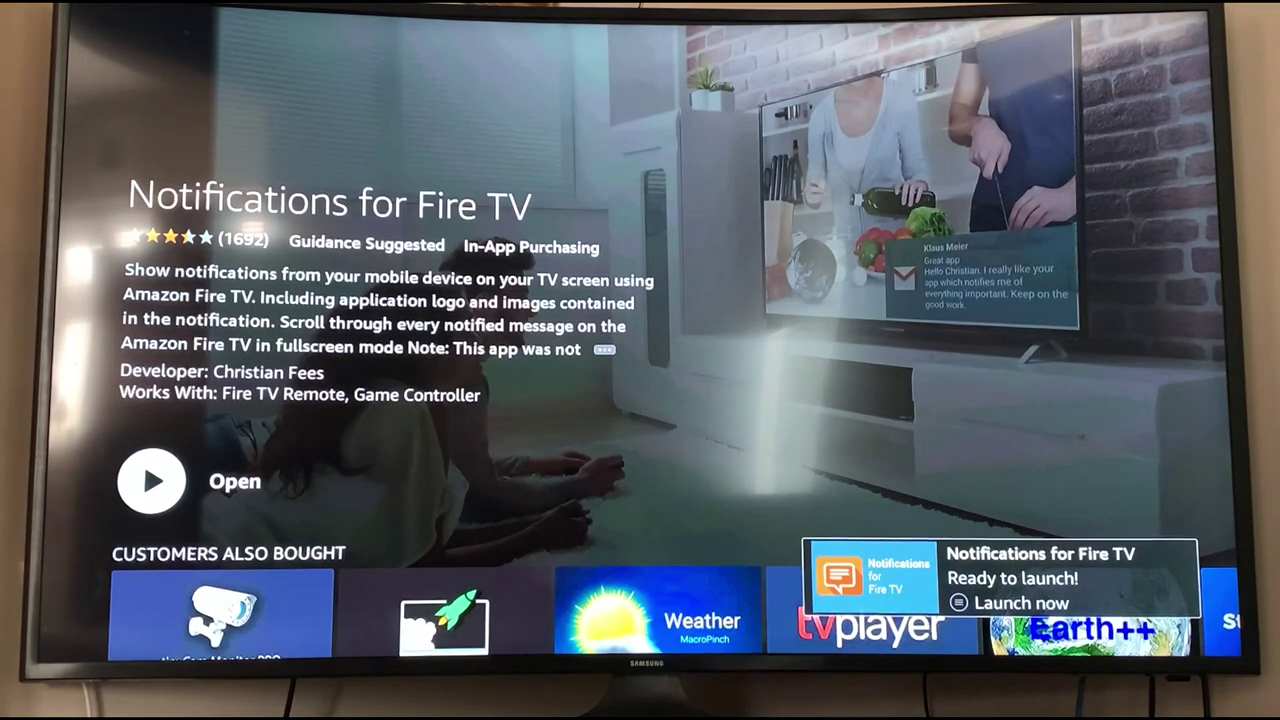
Launch Notifications for Fire TV, dismiss the welcome screen, and accept the data policy.
key("Return")
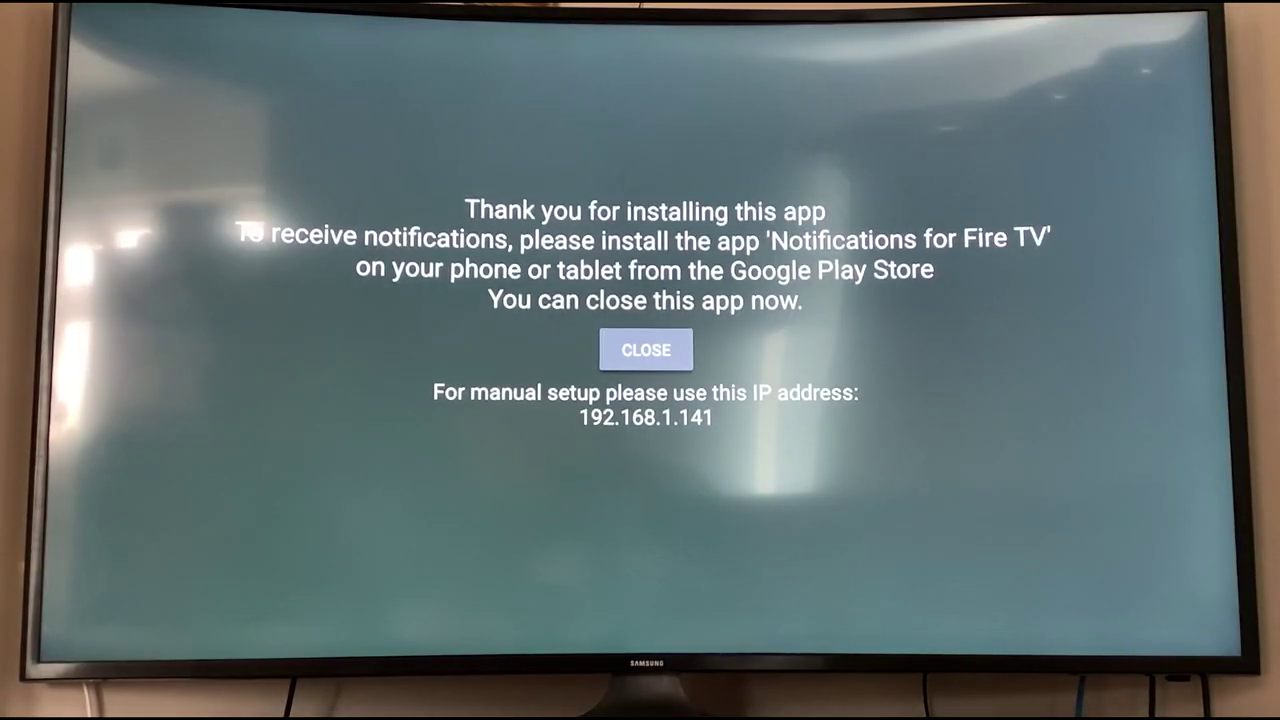
key("Return")
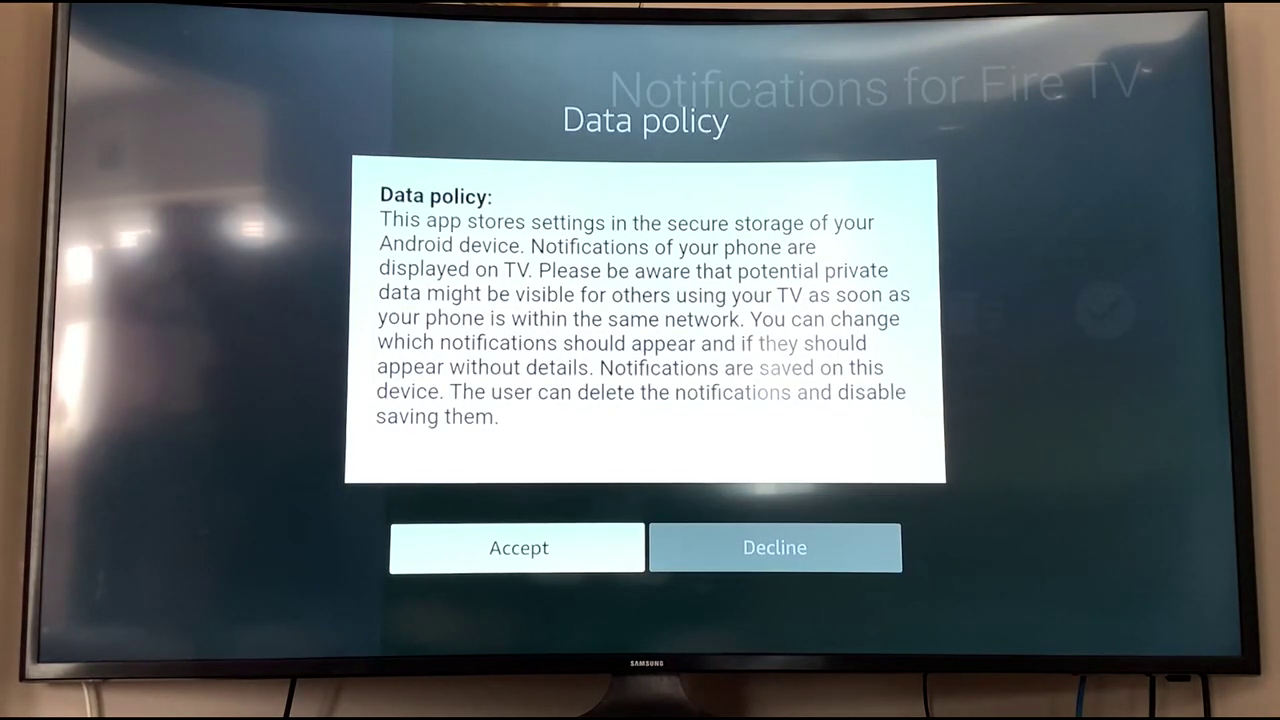
key("Return")
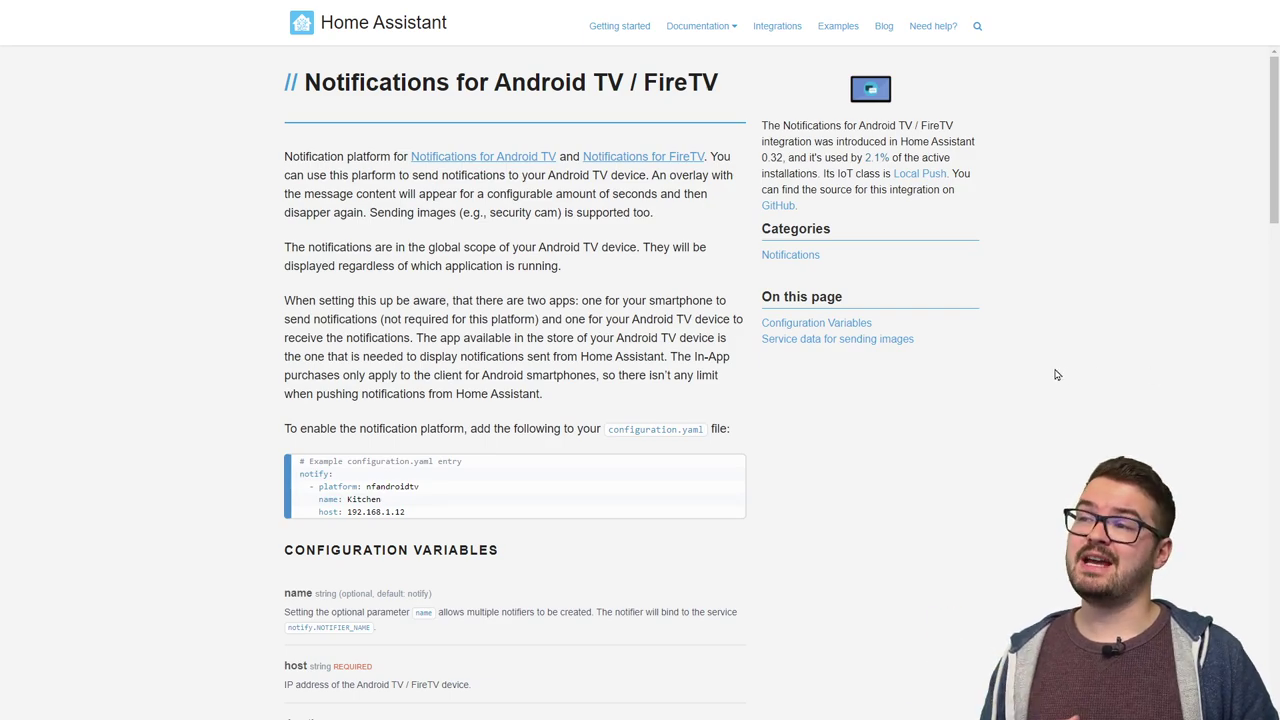
scroll(1036, 379, "down", 1)
scroll(1036, 379, "down", 2)
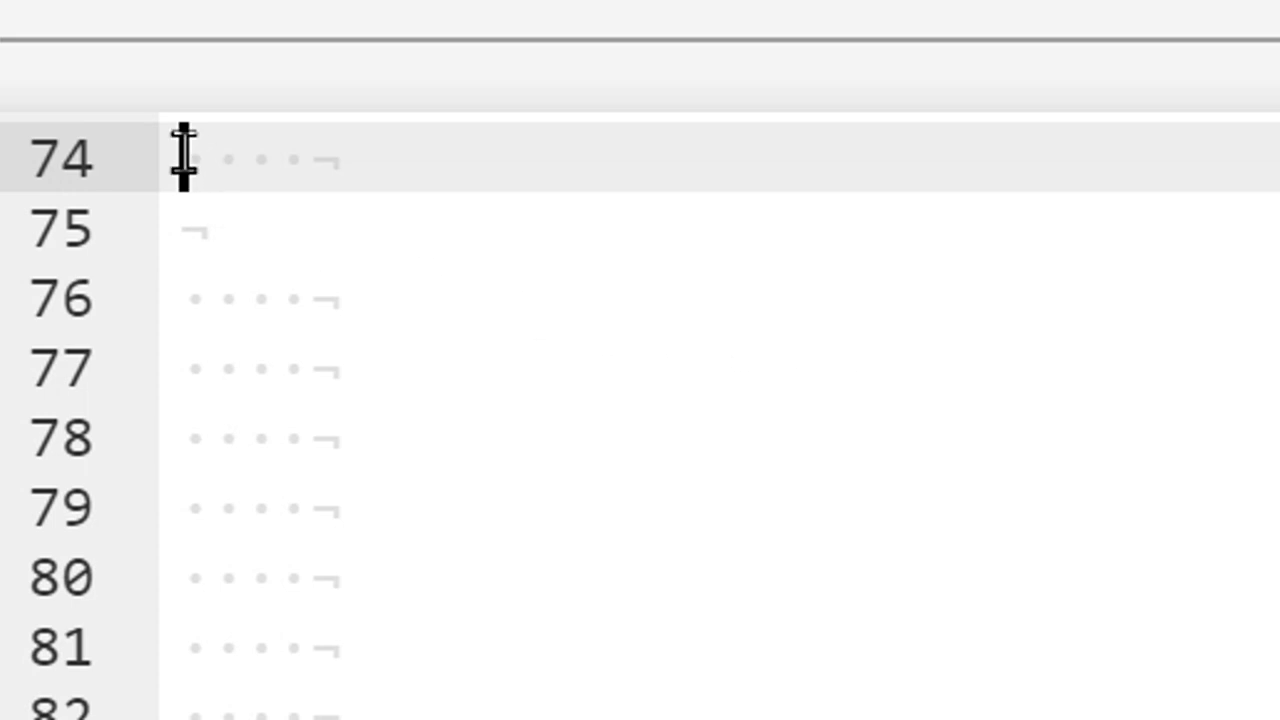
Paste the nfandroidtv notify block (FireStick 4K, host 192.168.1.141) into configuration.yaml.
type("notify:   - platform: nfandroidtv     name: FireStick 4K     host: 192.168.1.141")
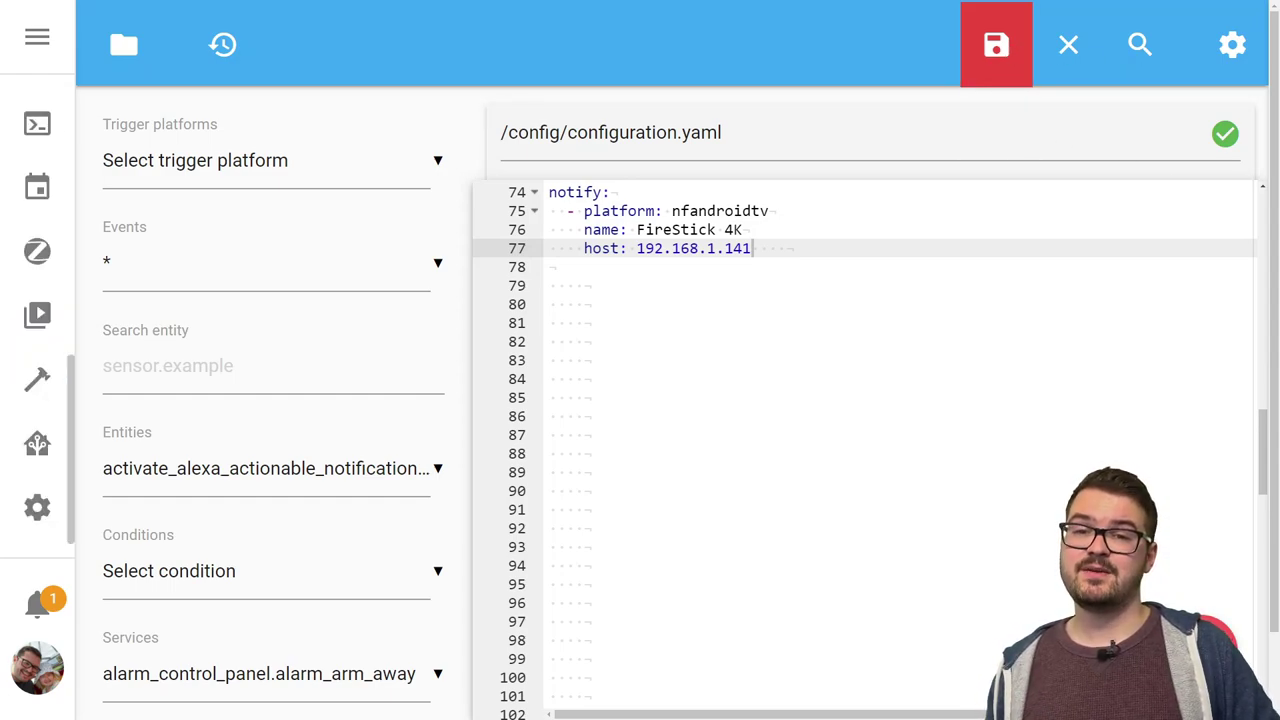
left_click(36, 507)
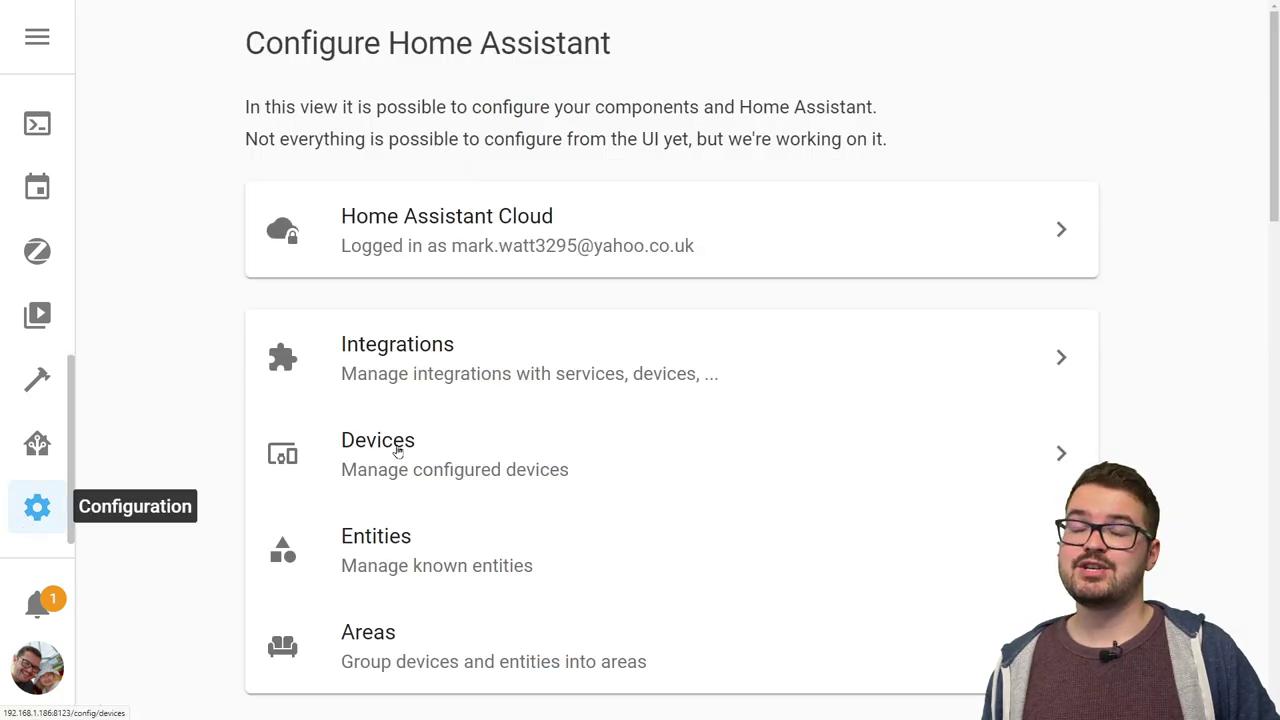
Run Check Configuration under Server Controls, then restart the Home Assistant server.
scroll(452, 422, "down", 13)
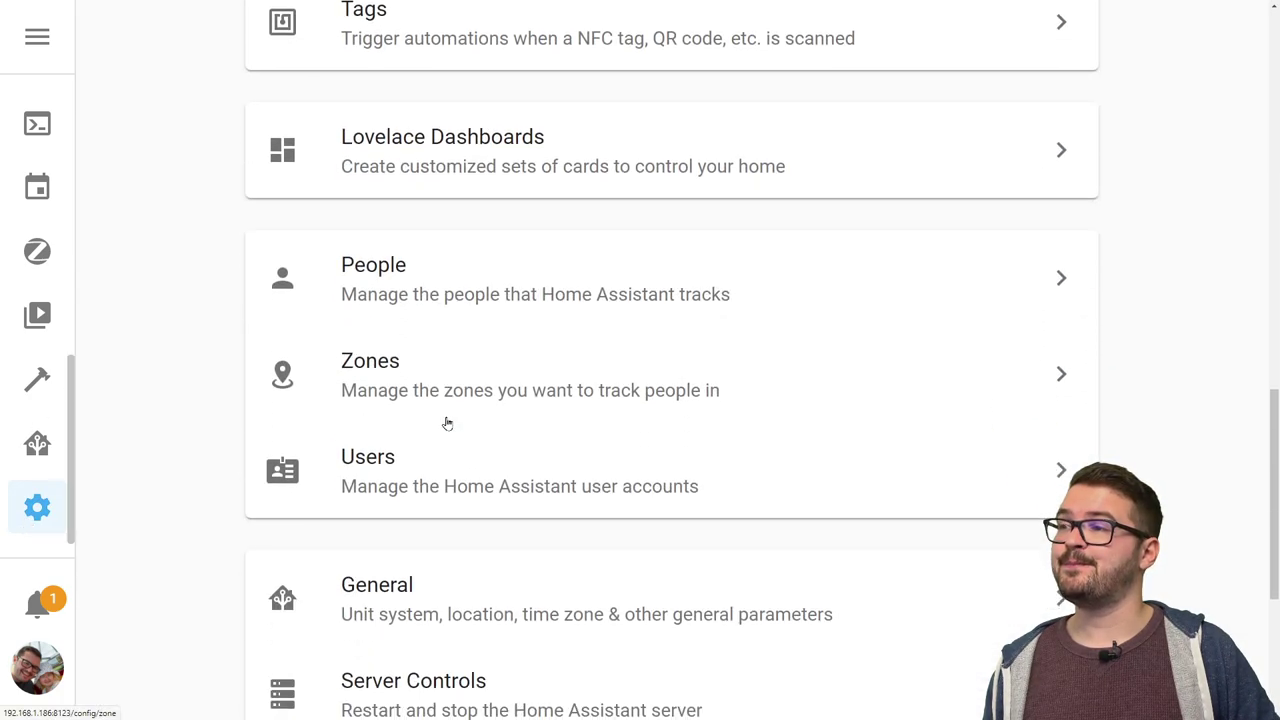
scroll(447, 423, "down", 4)
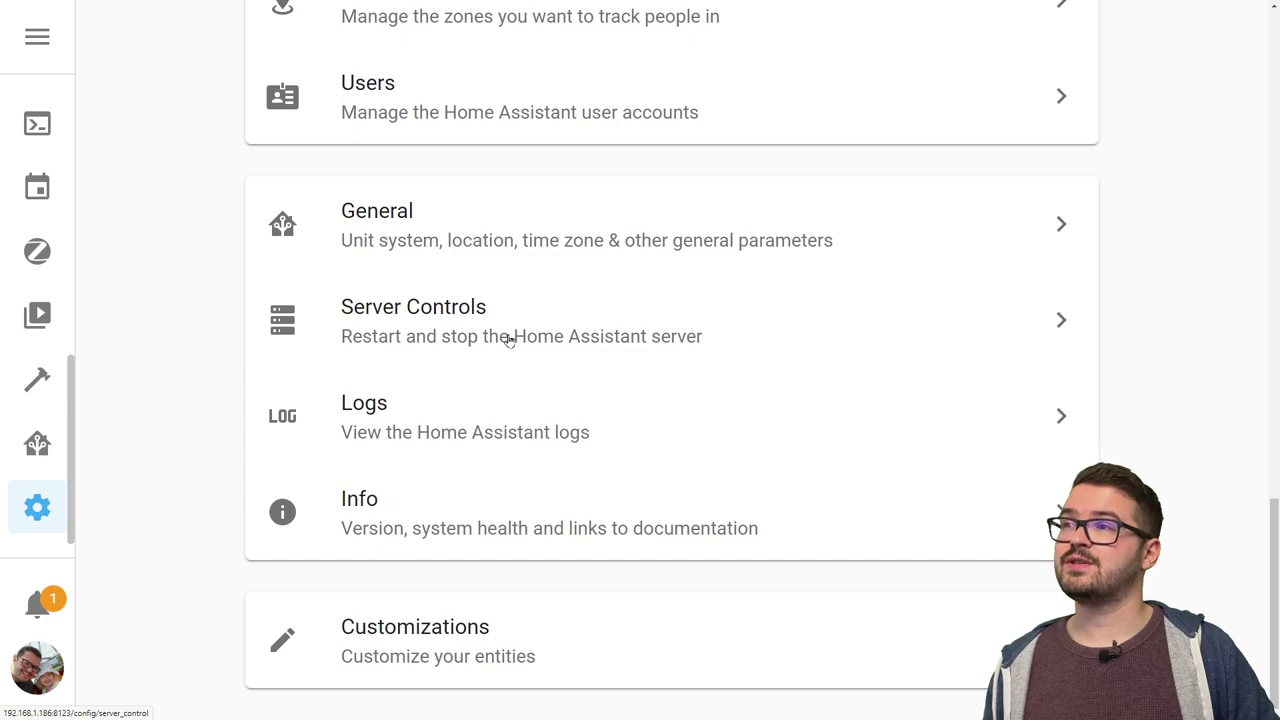
left_click(509, 340)
left_click(712, 490)
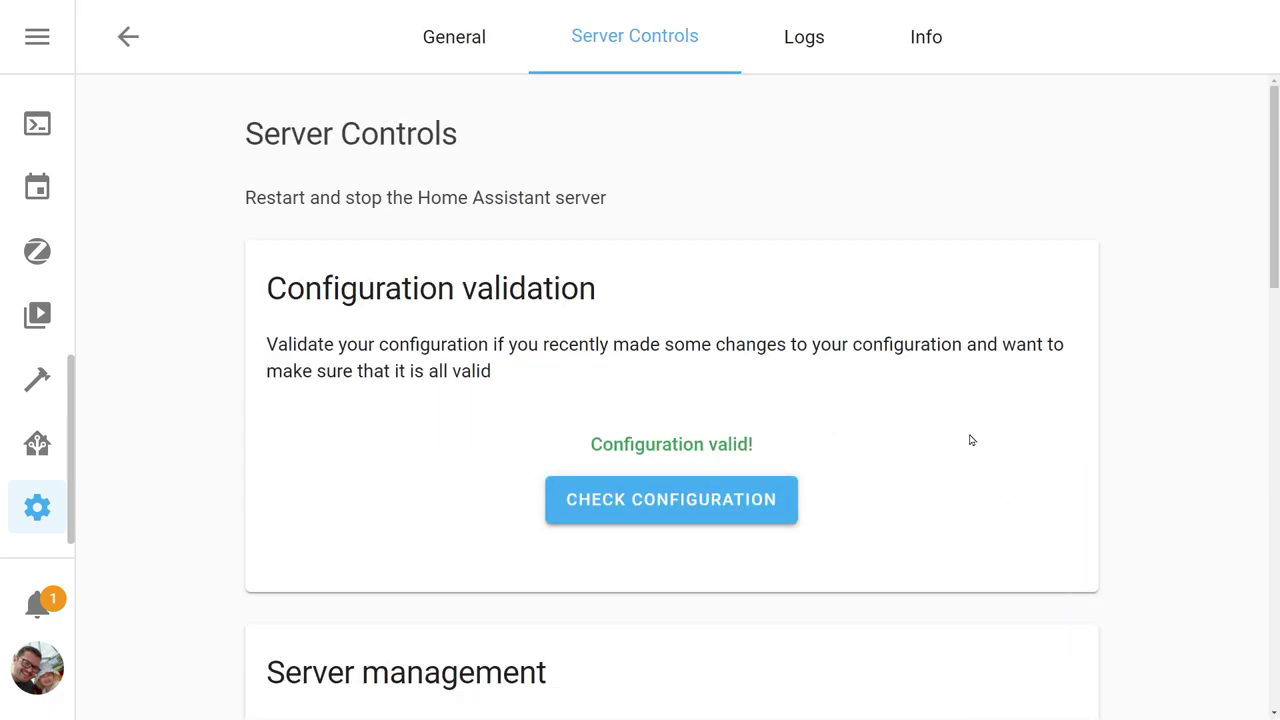
scroll(900, 440, "down", 3)
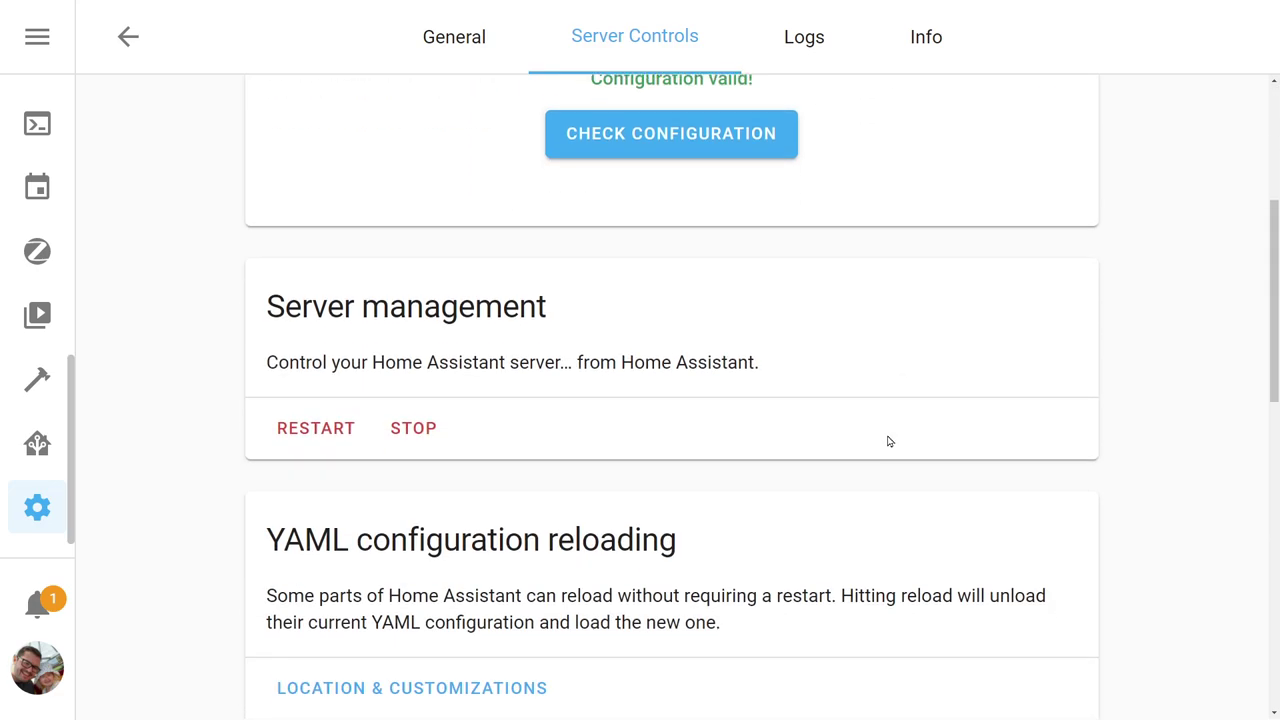
left_click(318, 410)
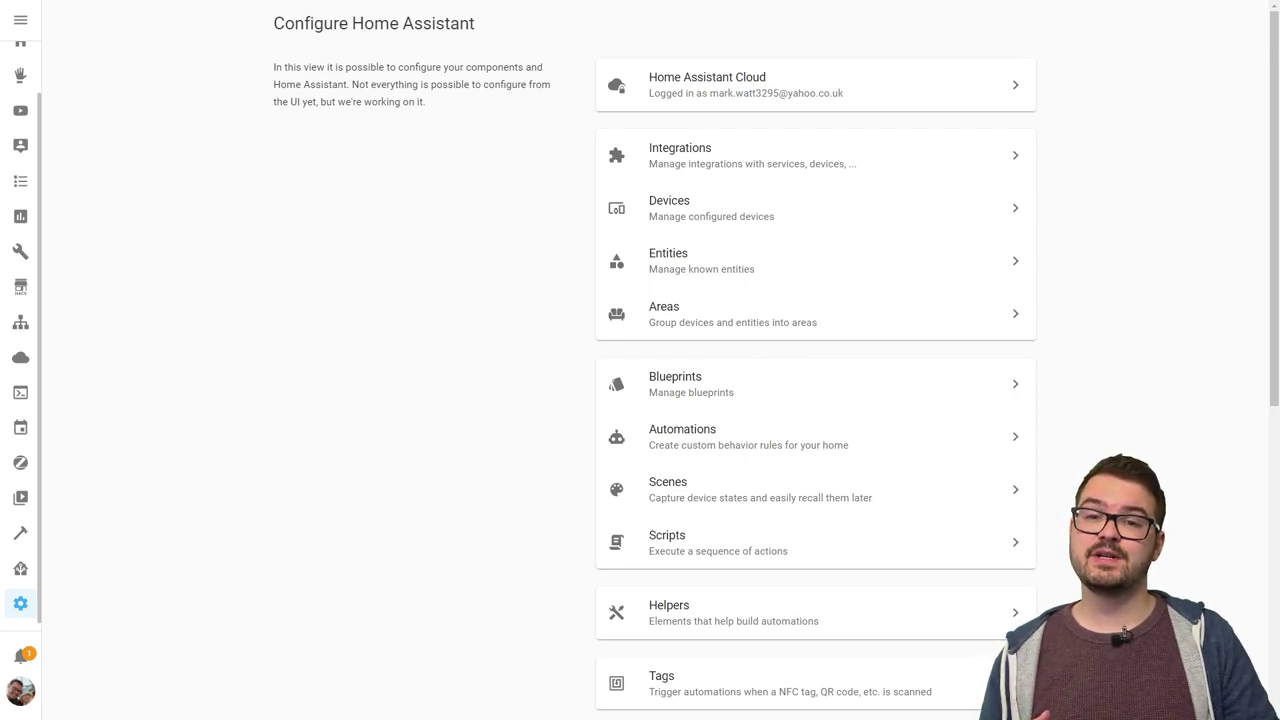
Search 'firest' in Developer Tools > Services and select notify.firestick_4k.
left_click(21, 535)
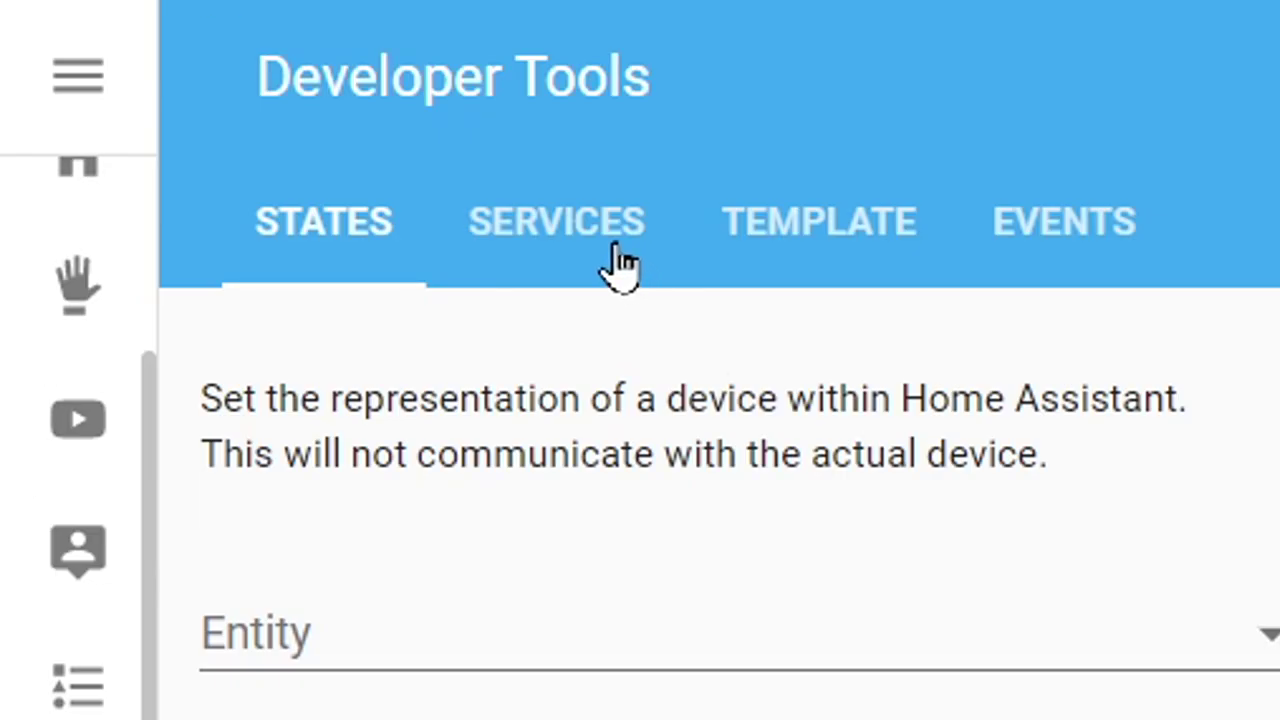
left_click(600, 240)
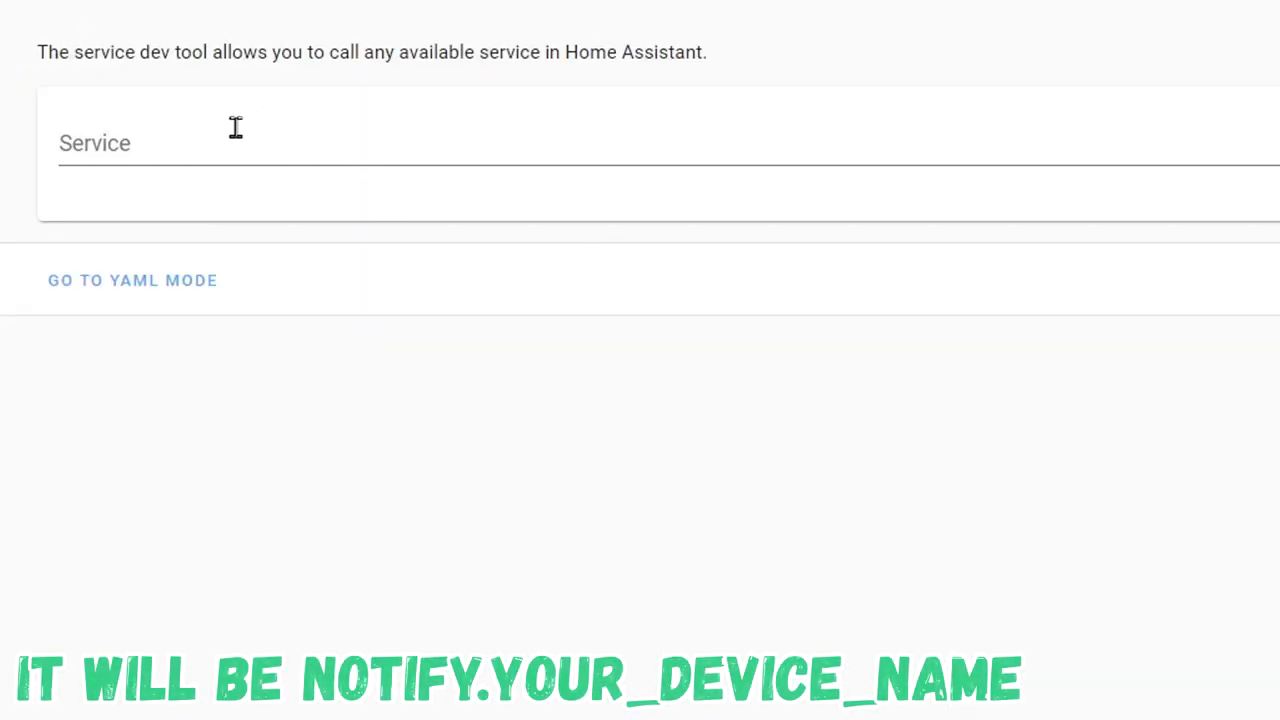
left_click(230, 138)
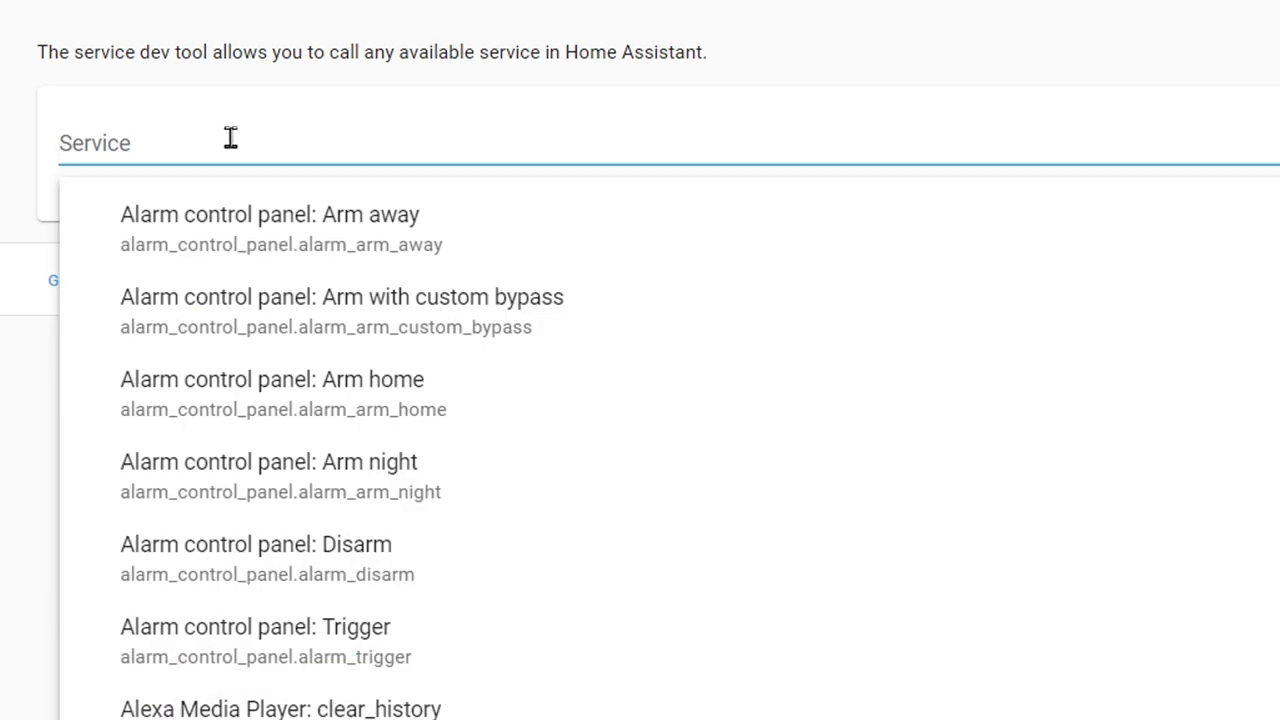
type("firest")
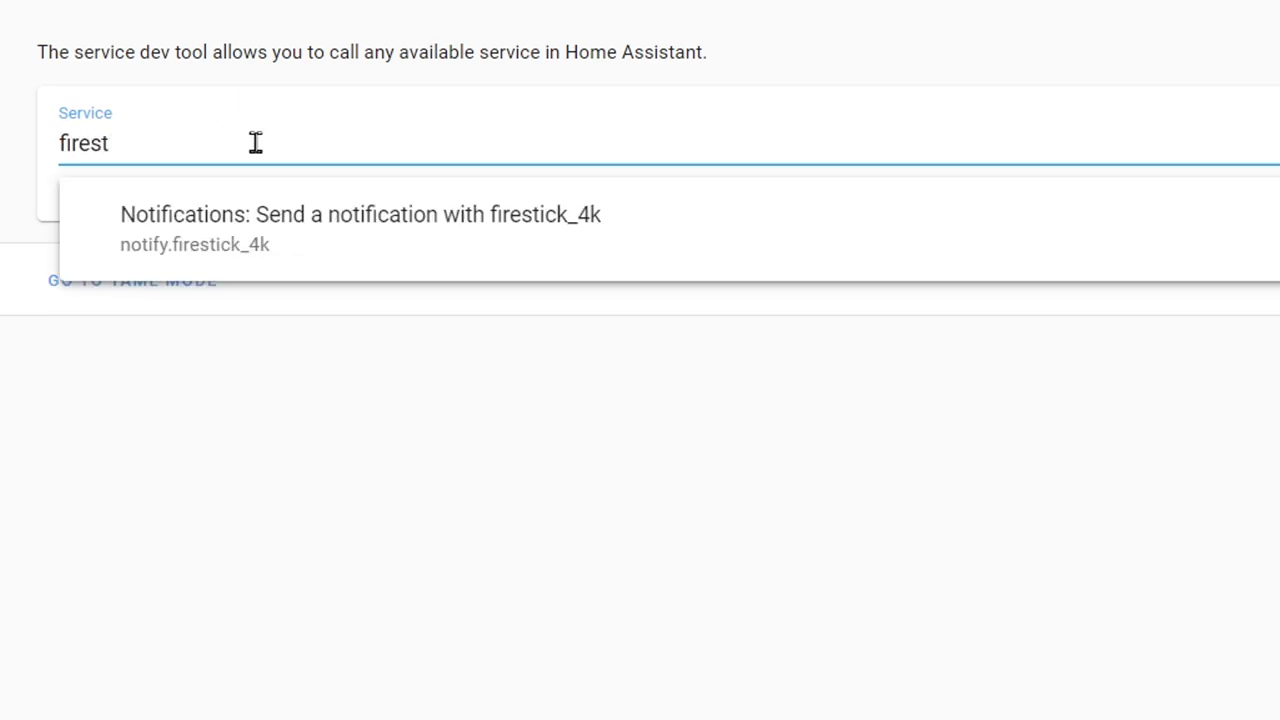
left_click(306, 235)
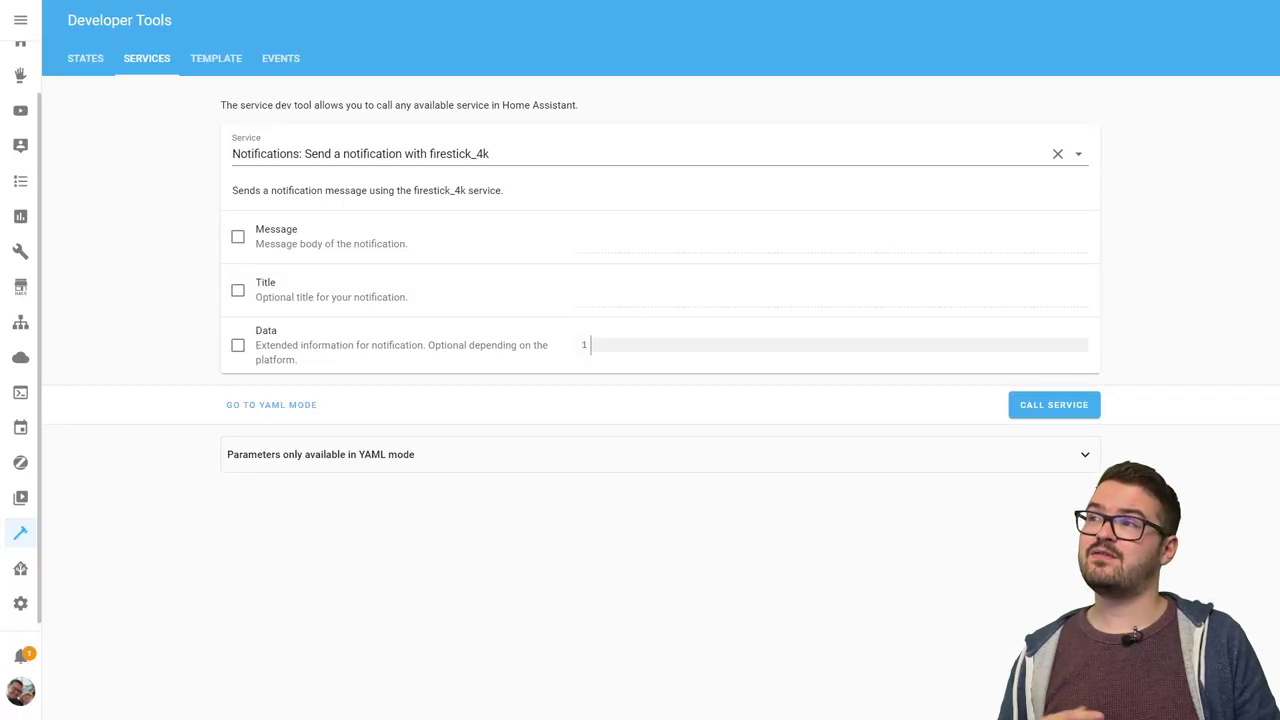
Fill in message 'Hello Youtube', title 'Cool Title' and the data options, then send the test notification.
left_click(239, 242)
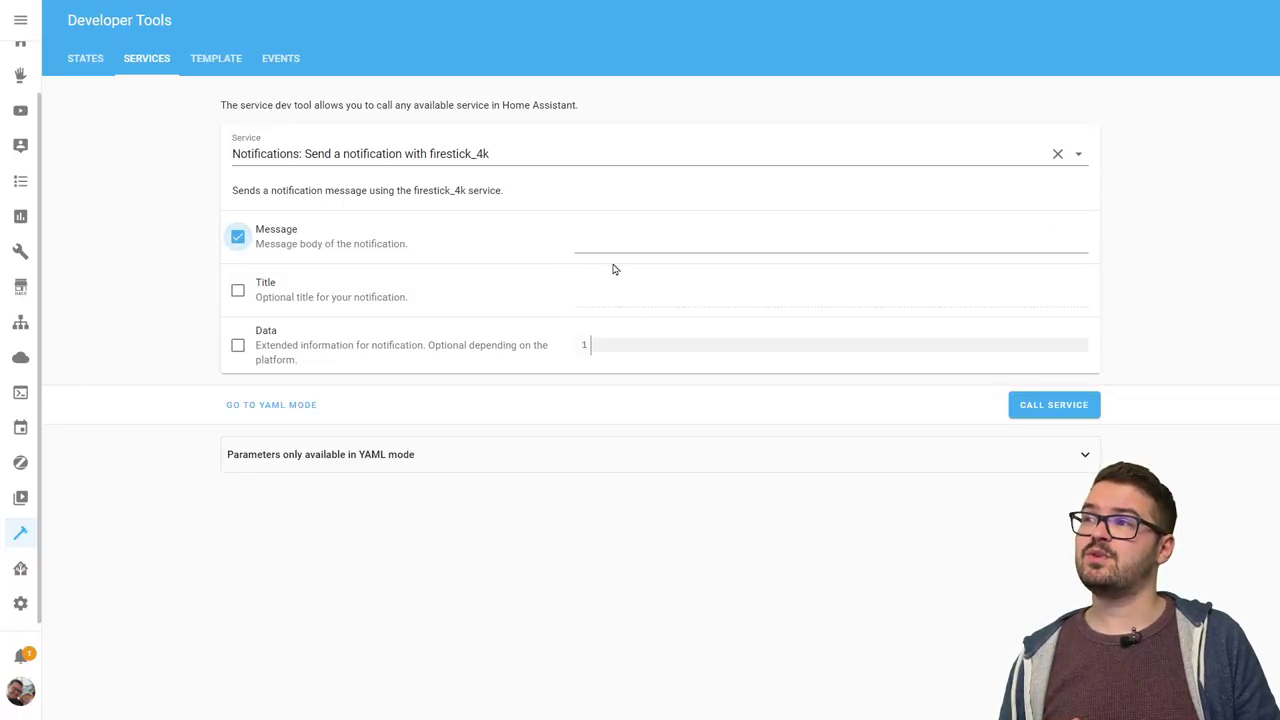
left_click(734, 240)
type("Hello Youtube")
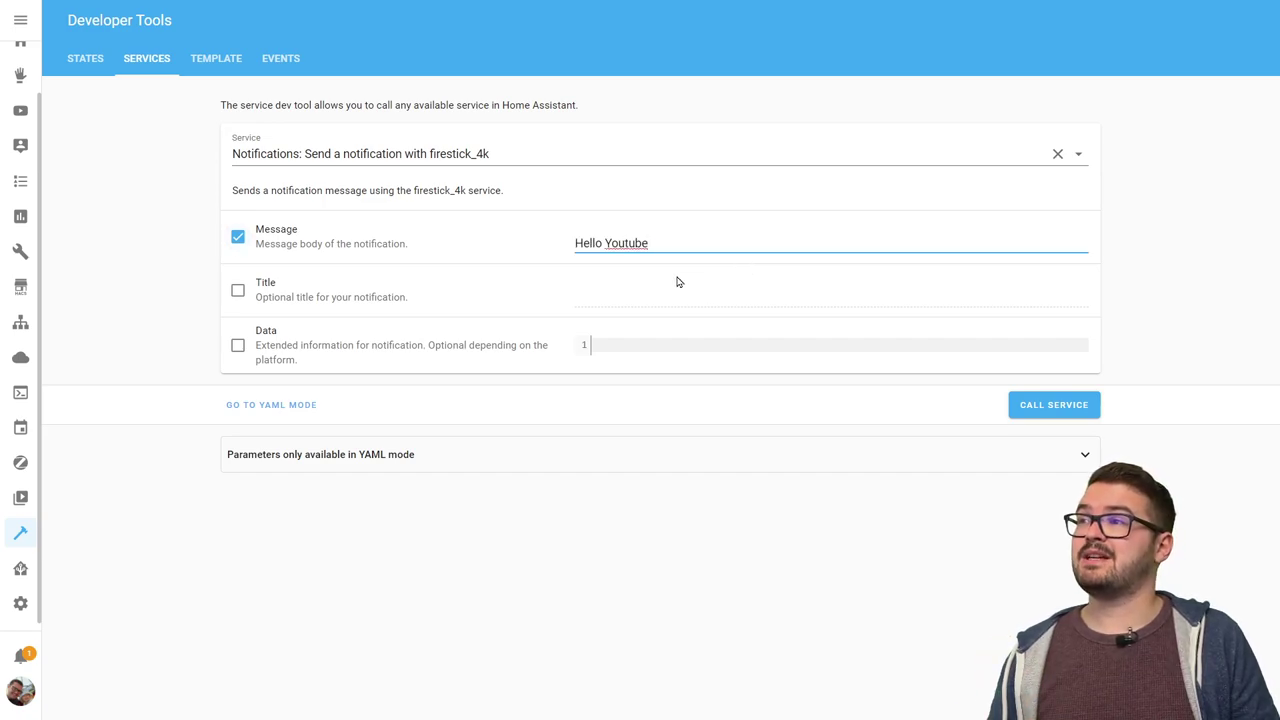
left_click(238, 290)
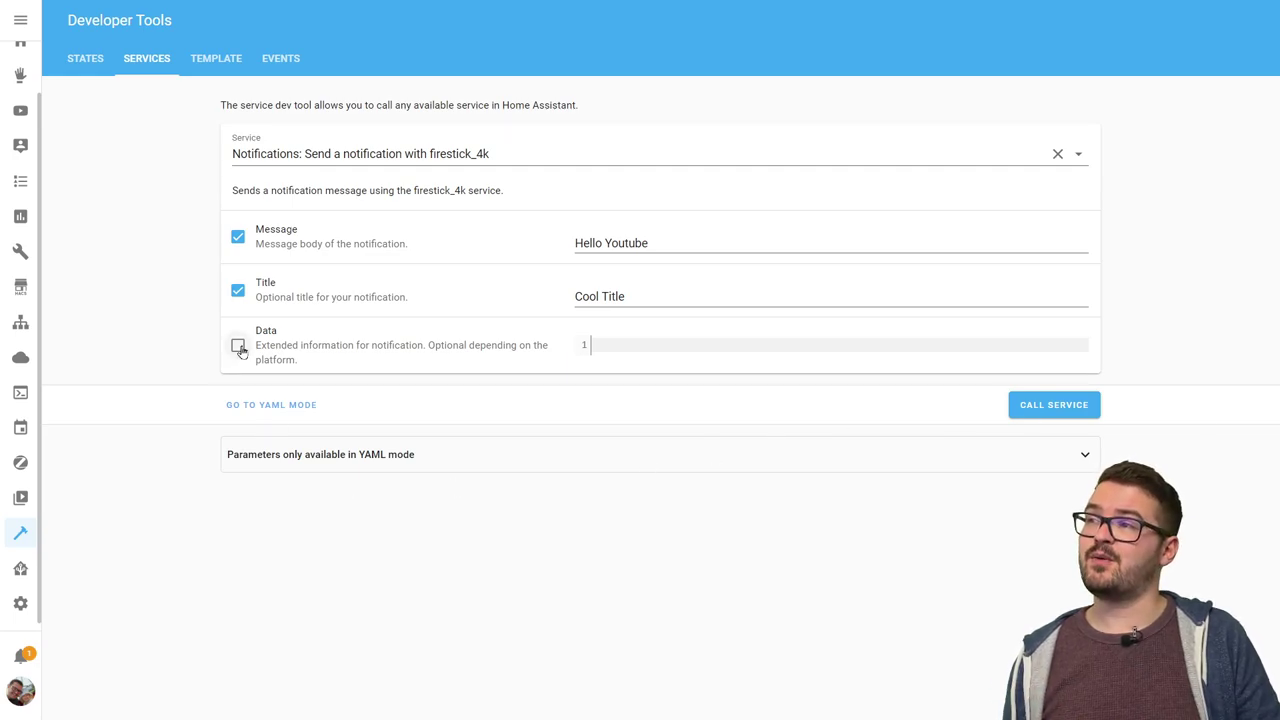
left_click(238, 345)
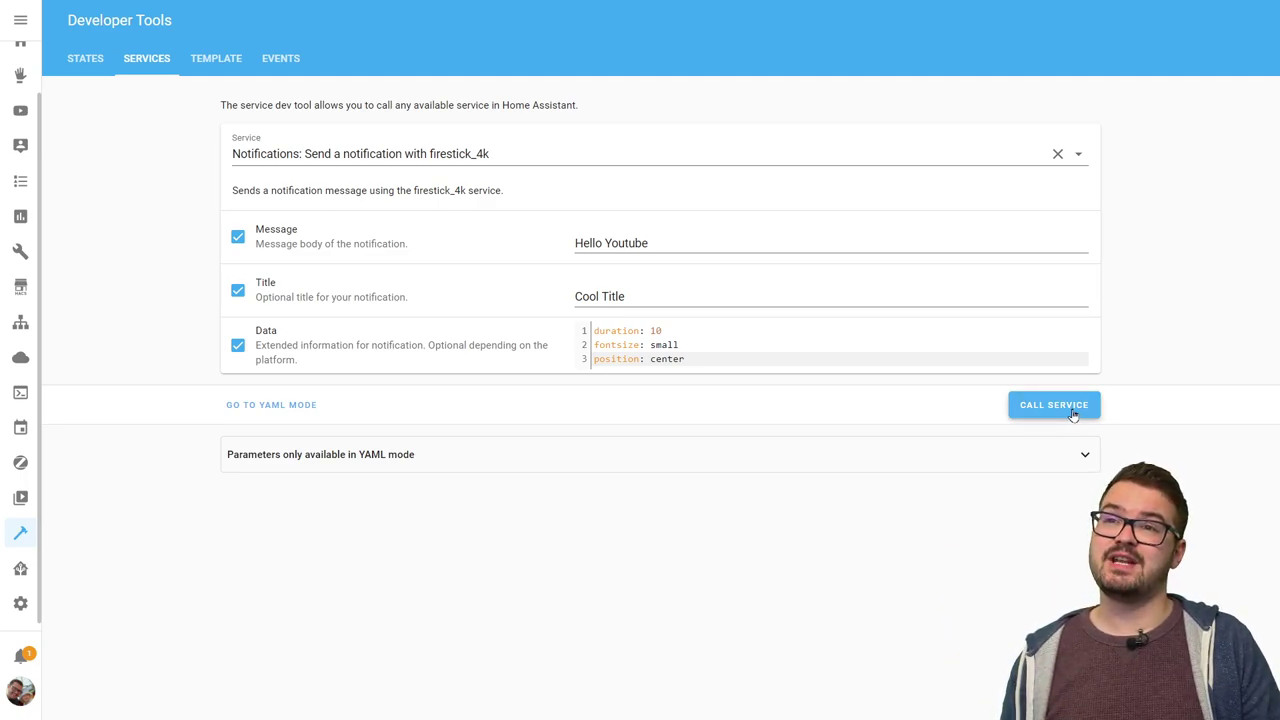
left_click(1073, 414)
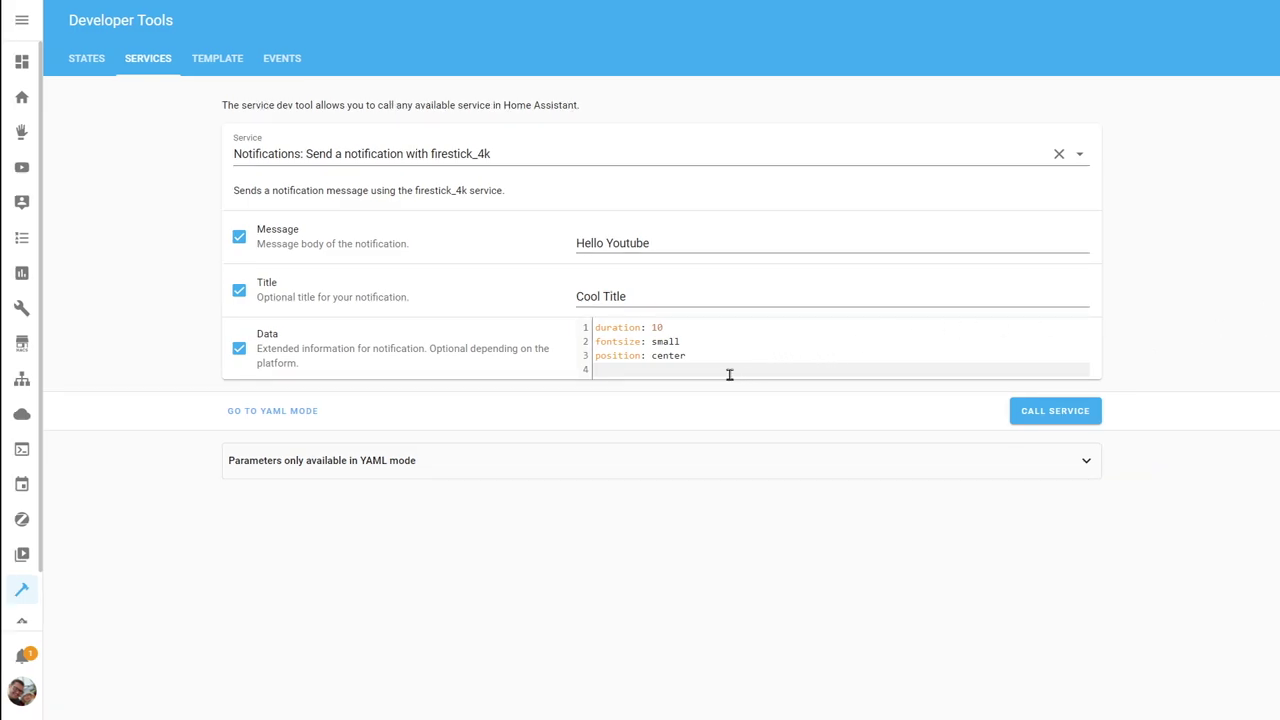
Add 'color: red' and the file path /config/www/images/wolf.png to the notification data.
type("color: red")
type("file:   path: /config/www/images/wolf.png")
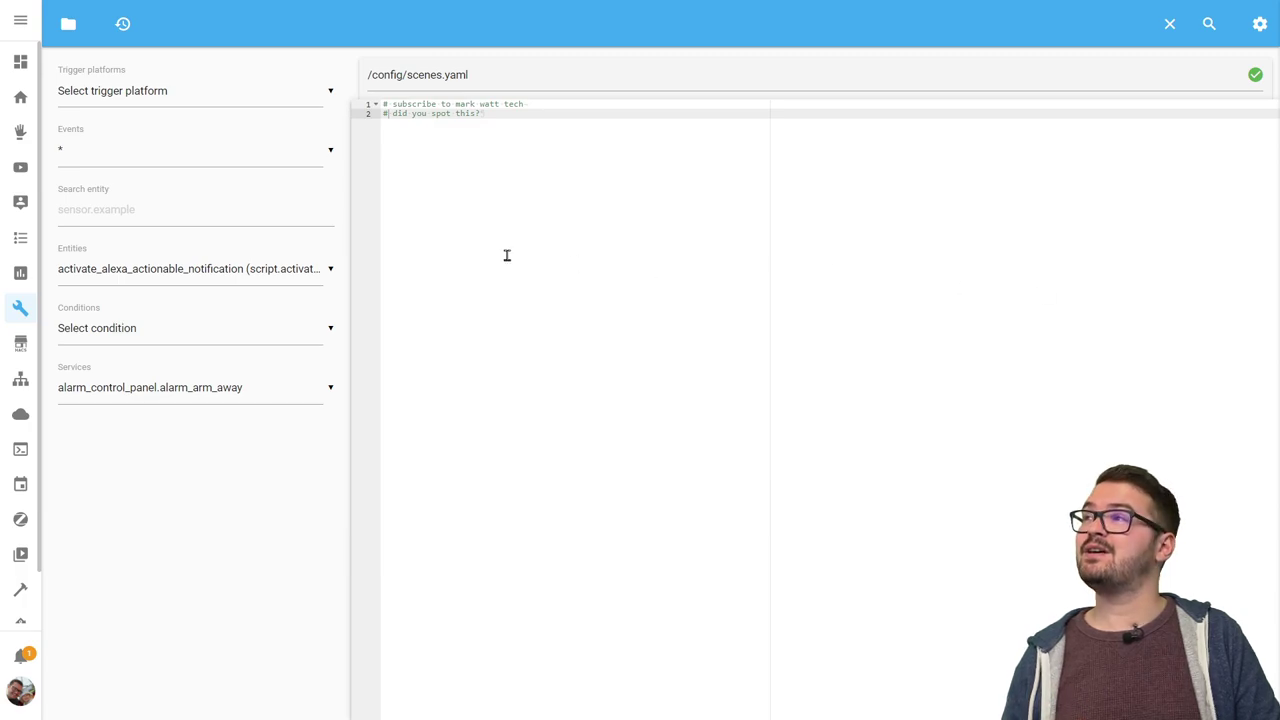
Browse the config filesystem into www/images to see mandr.jpg, mandr.png and wolf.png.
left_click(68, 23)
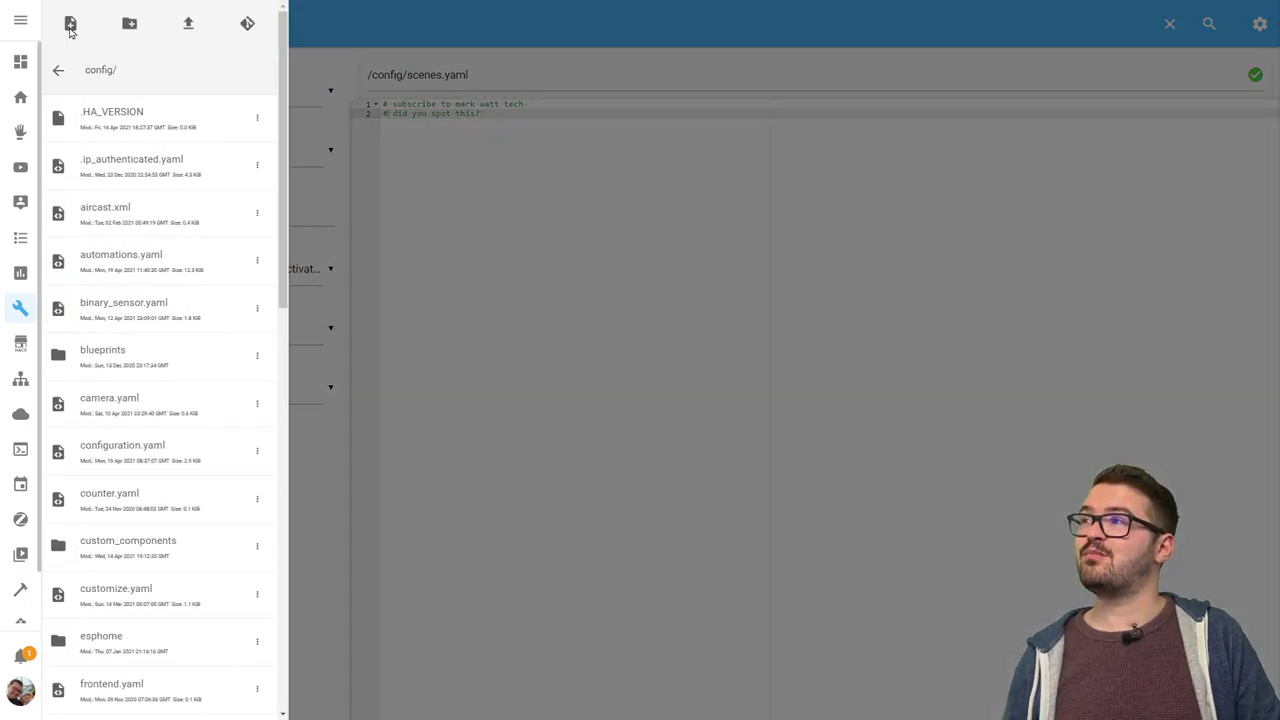
scroll(130, 218, "down", 2)
scroll(130, 218, "down", 10)
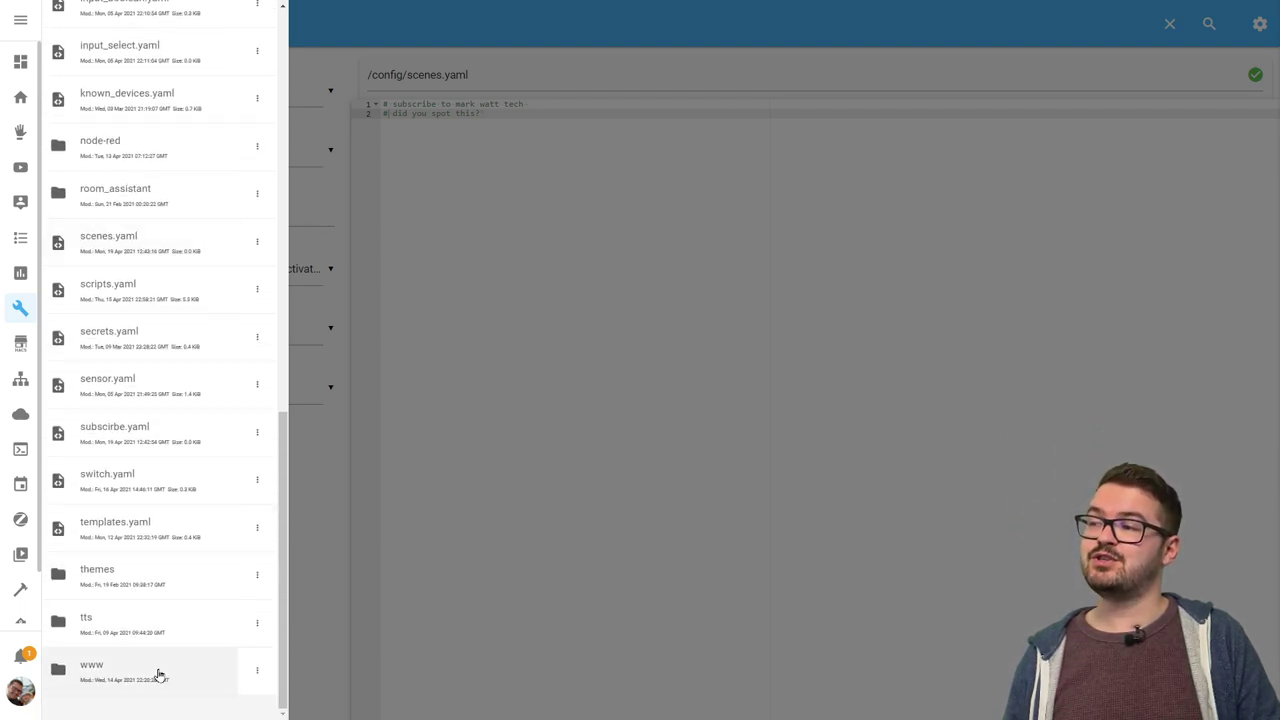
left_click(158, 673)
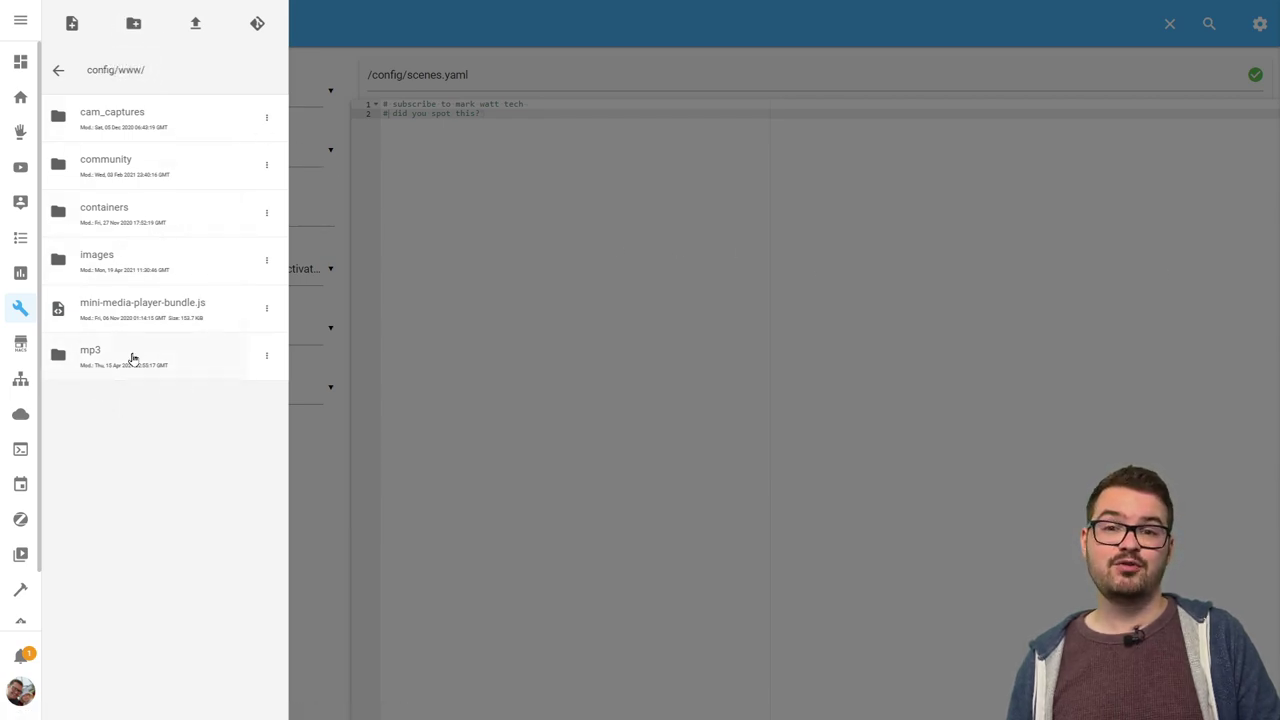
left_click(97, 259)
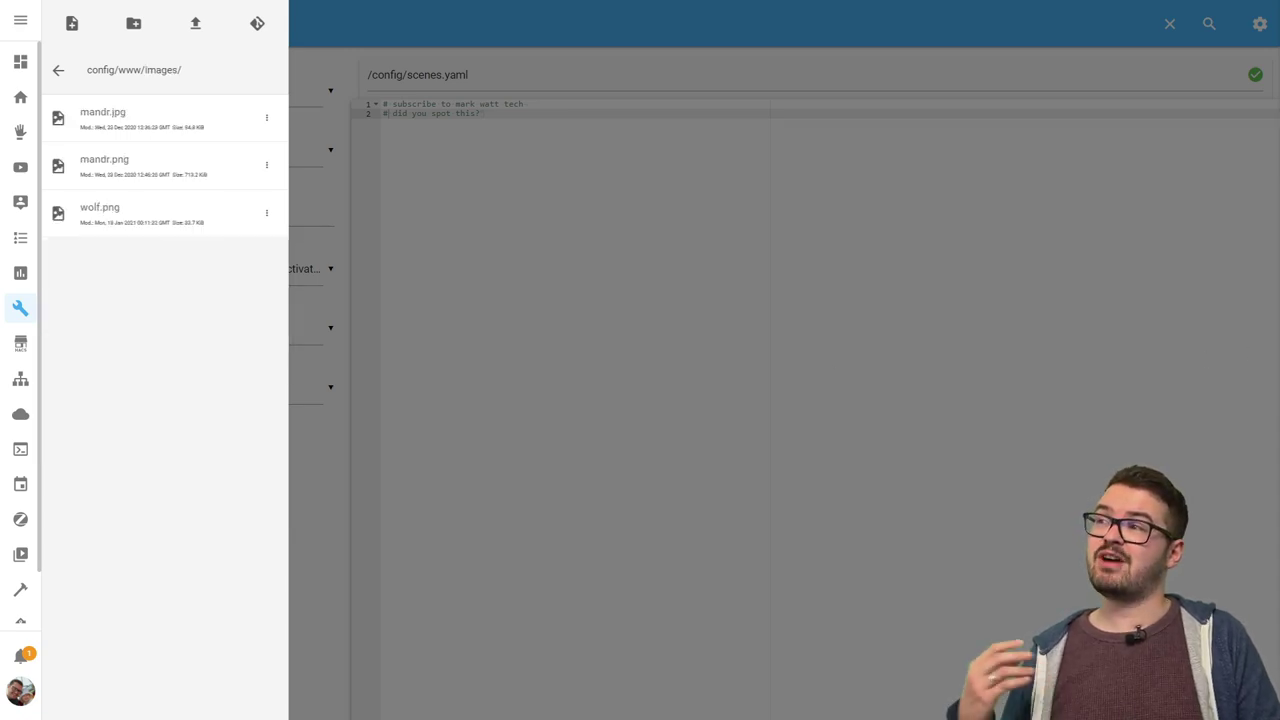
Start an image upload, then cancel it with Escape.
left_click(196, 24)
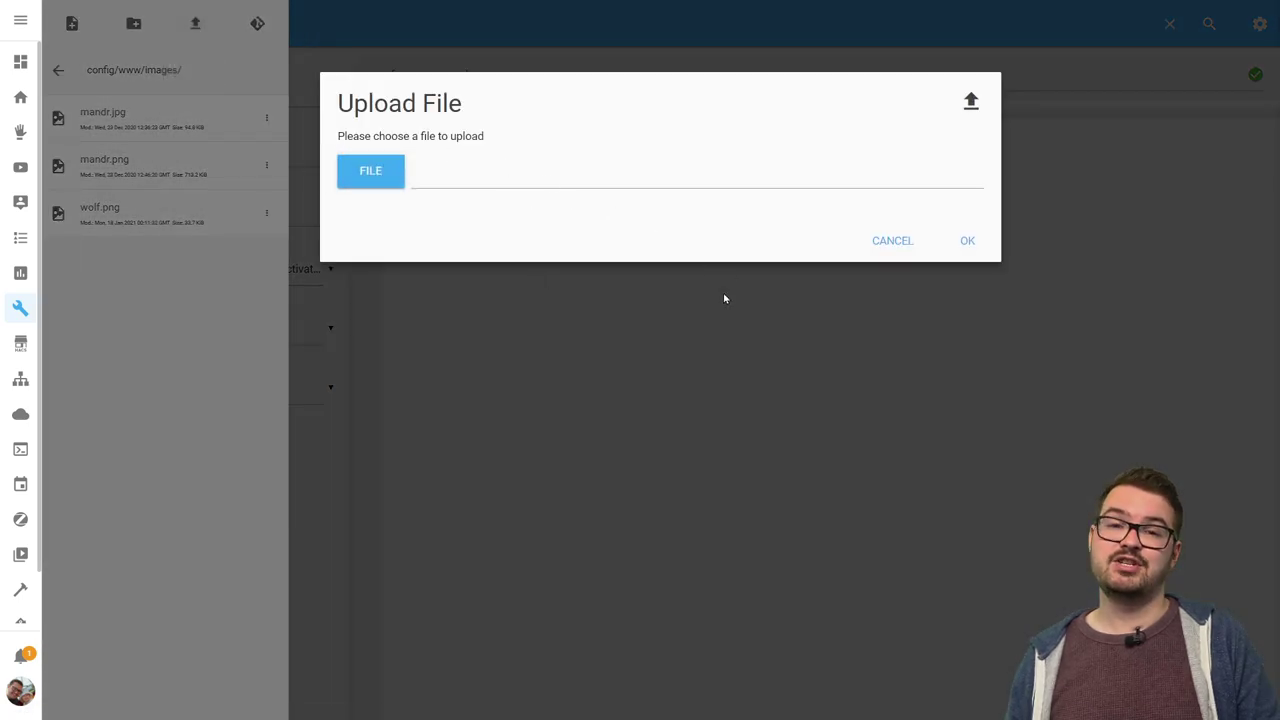
key("Escape")
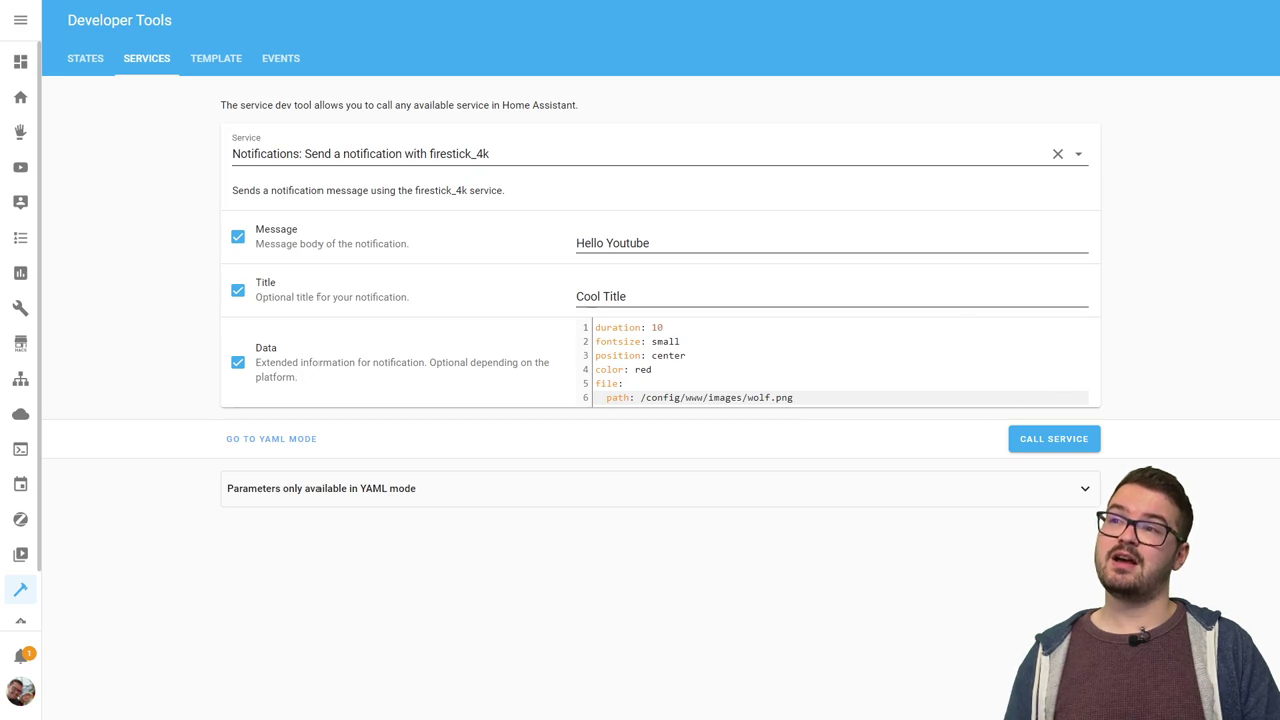
Send the red 'Cool Title' notification with the wolf image to the Fire TV.
left_click(1058, 440)
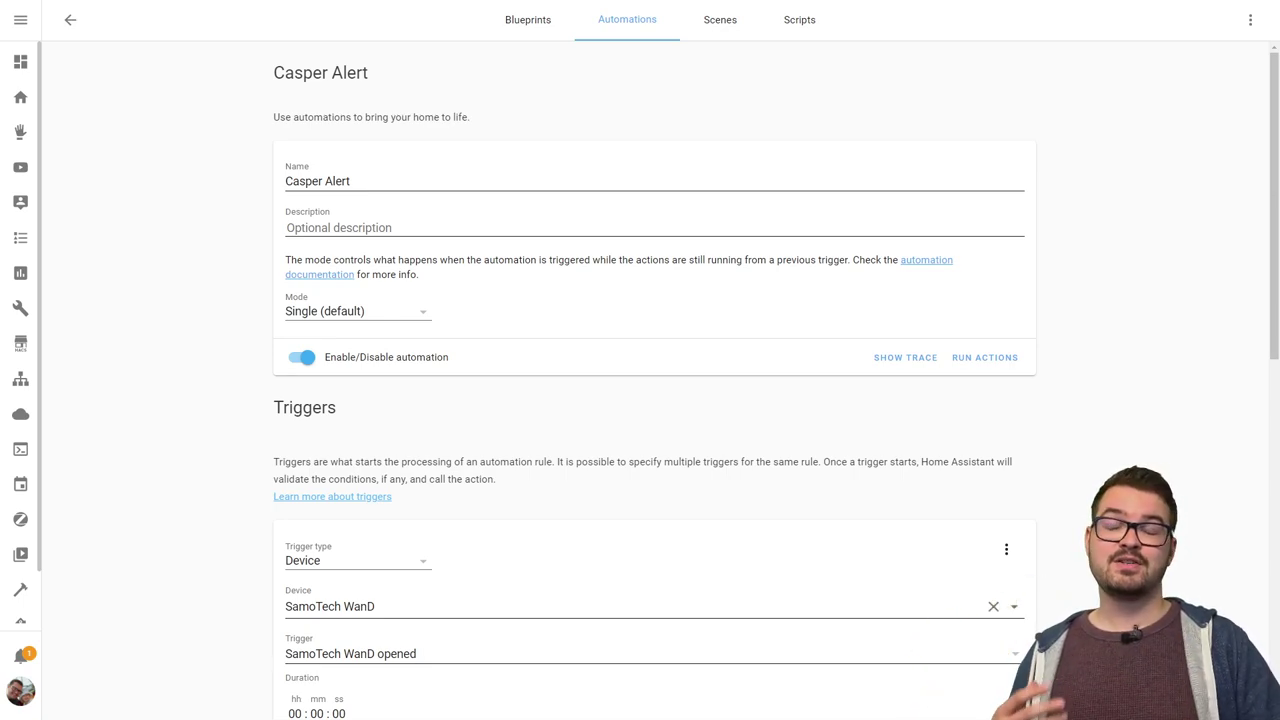
scroll(965, 184, "down", 1)
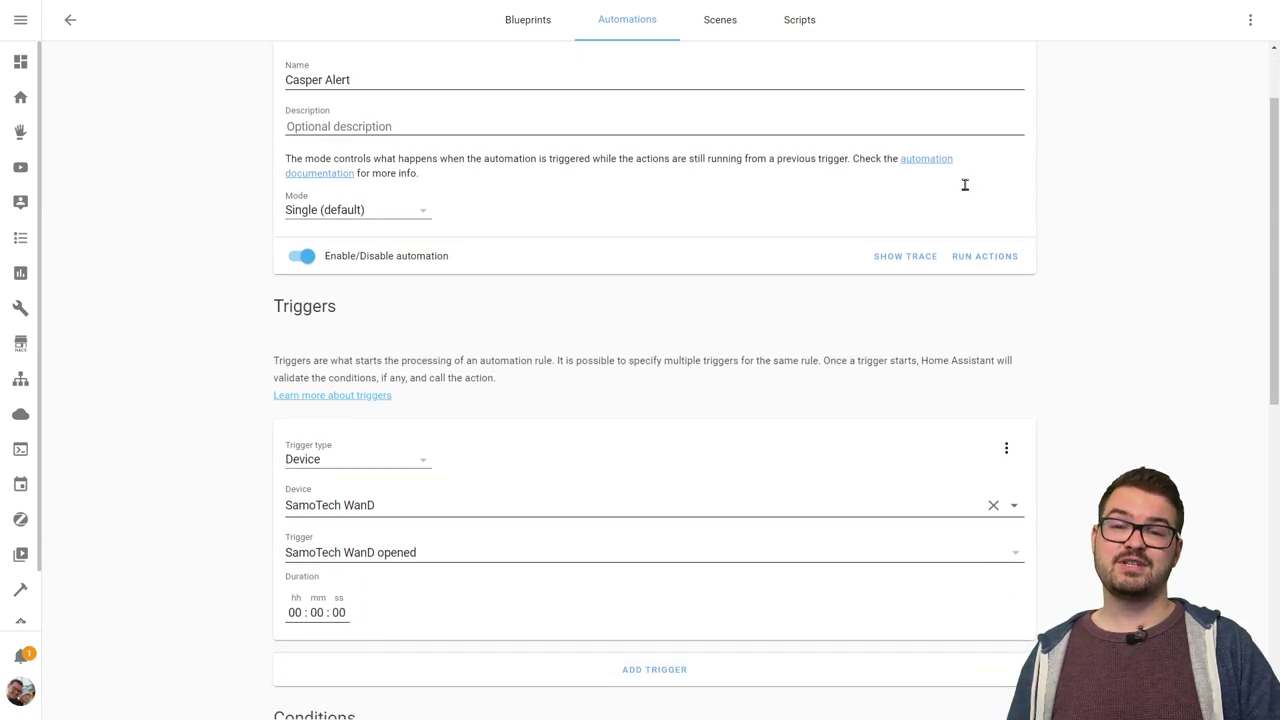
scroll(965, 184, "down", 1)
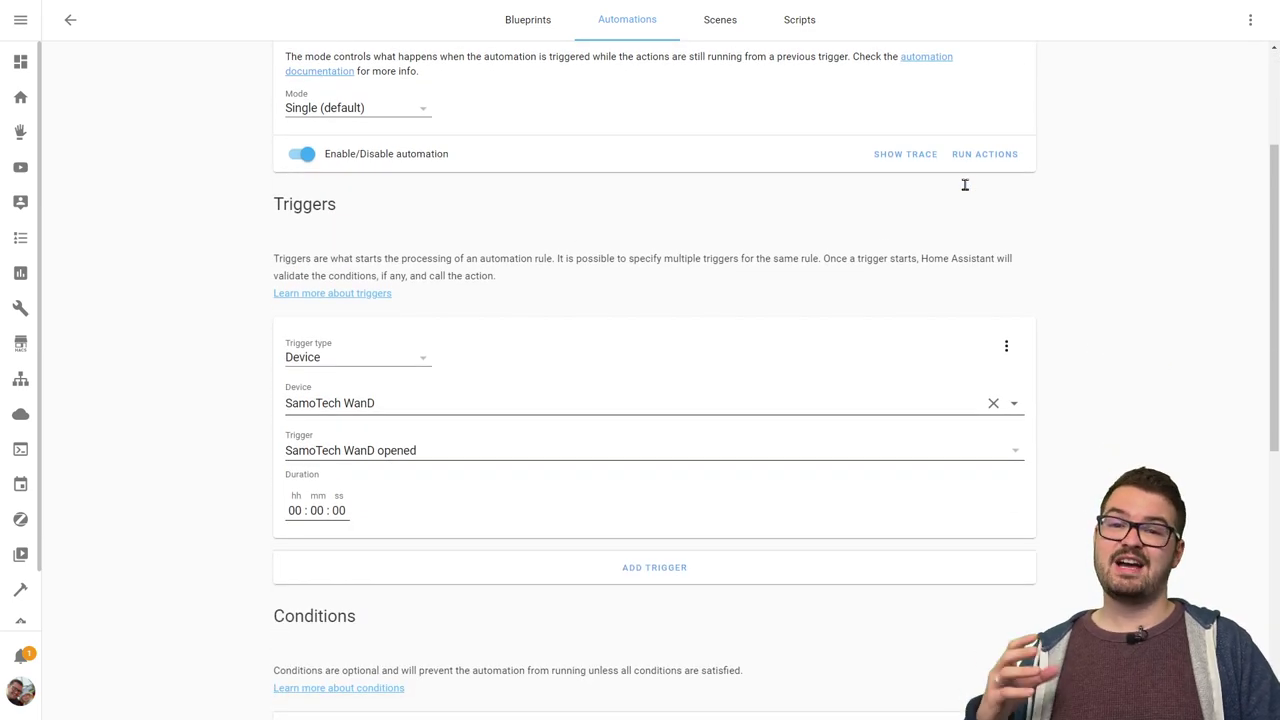
scroll(965, 184, "down", 2)
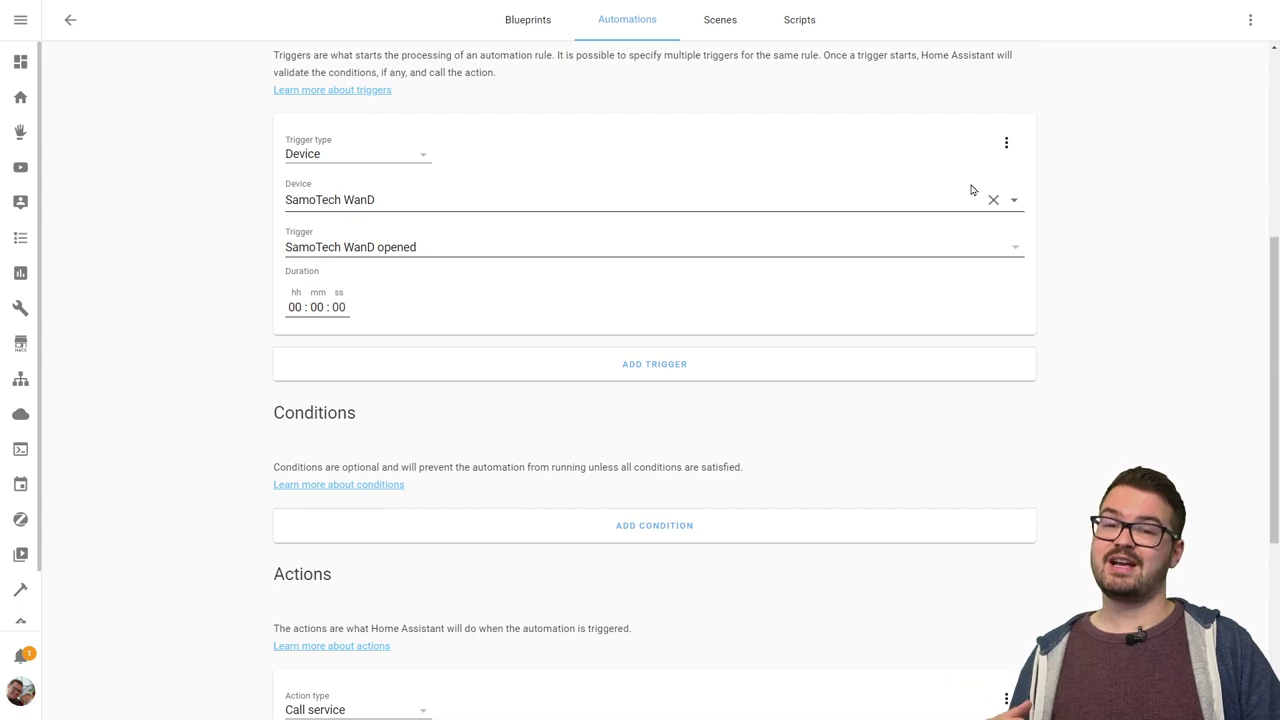
scroll(1174, 200, "down", 4)
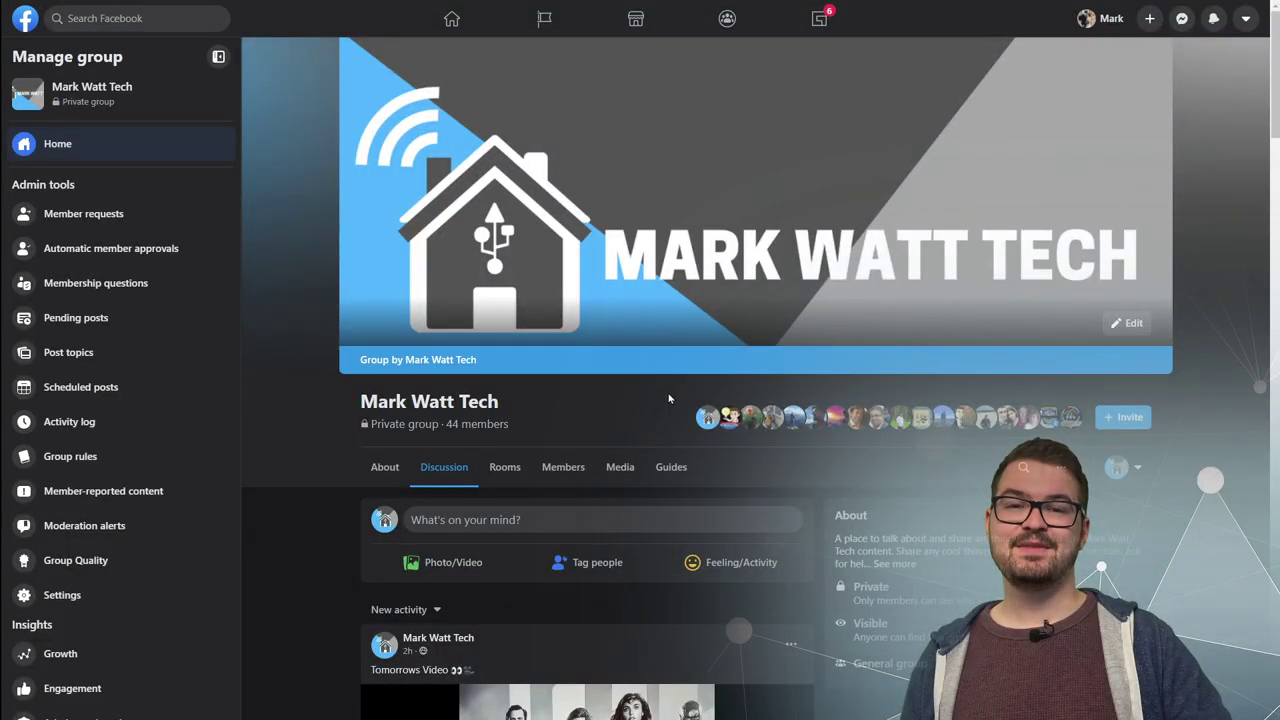
Play the "Tomorrows Video" post in the Facebook group feed.
scroll(389, 610, "down", 5)
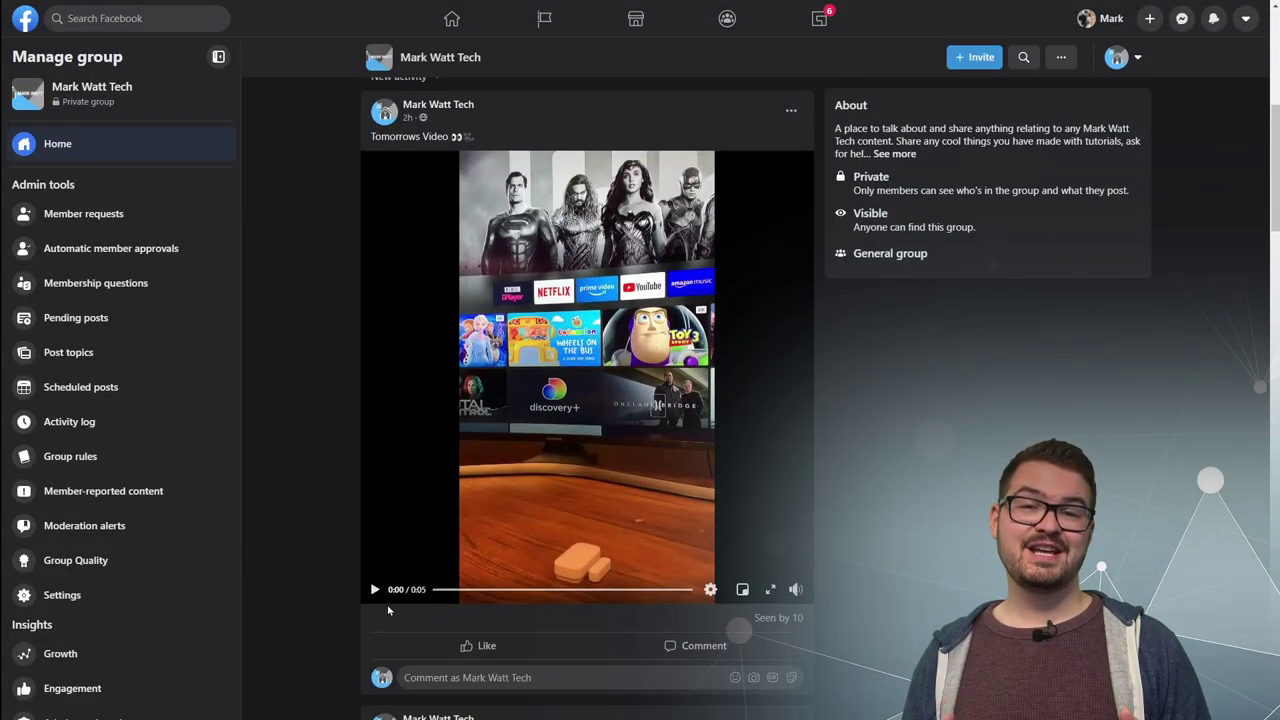
left_click(374, 589)
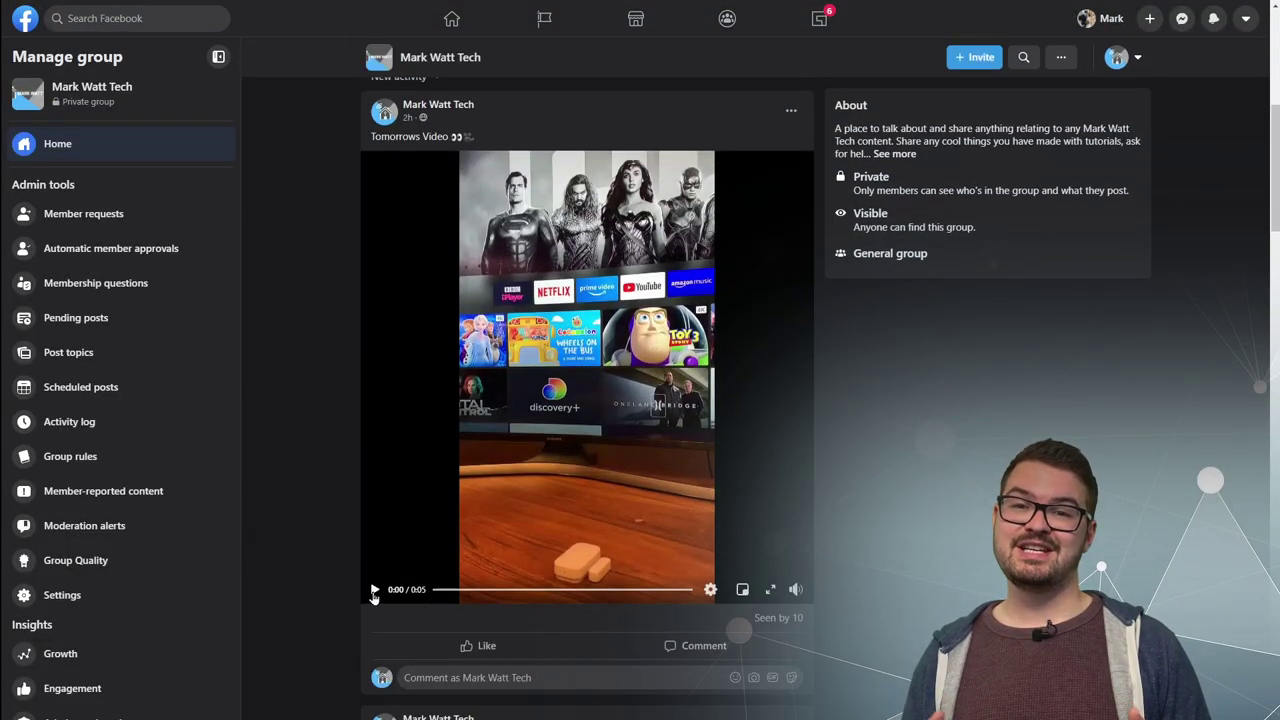
scroll(380, 540, "down", 1)
scroll(380, 540, "down", 4)
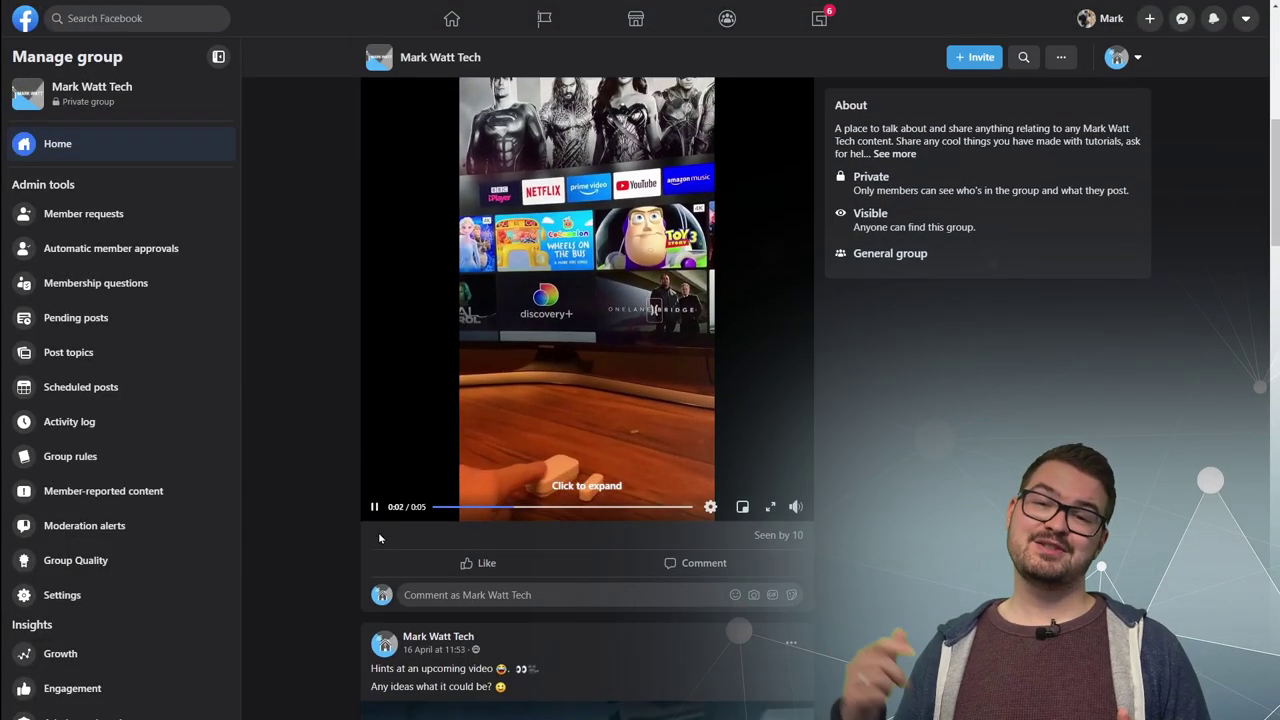